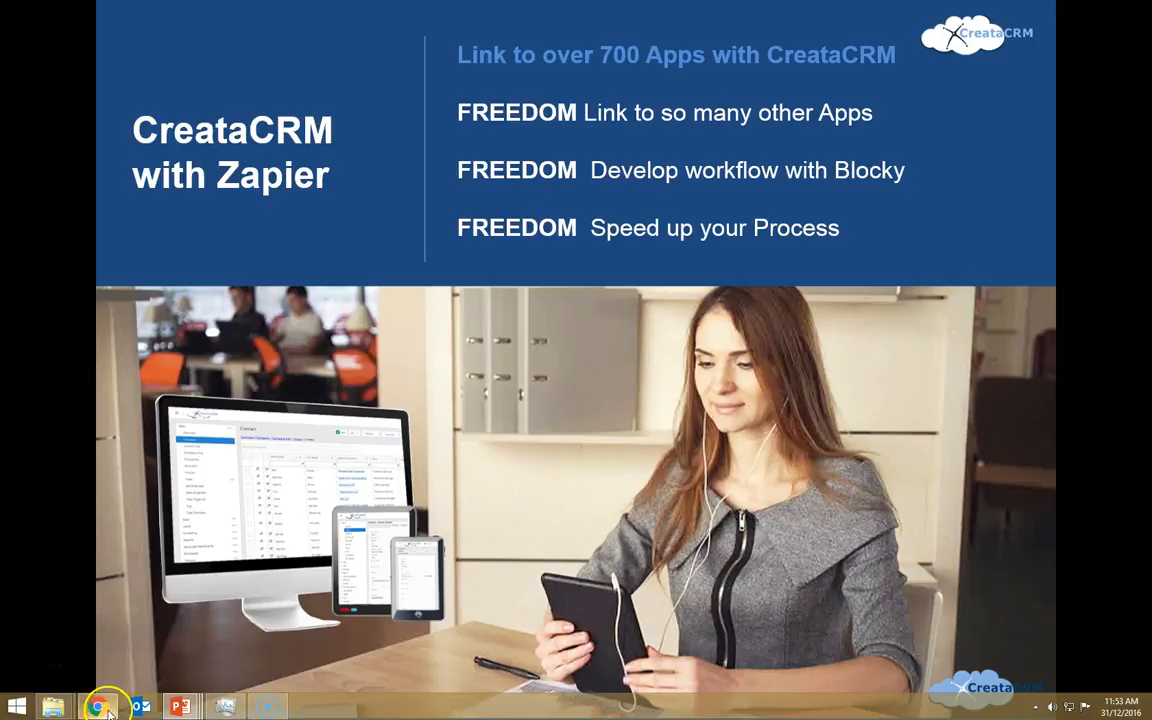
# Step: Switch to Chrome and examine the questions of the Customer Satisfaction Survey Template in the SurveyMonkey design page
pyautogui.click(98, 707)
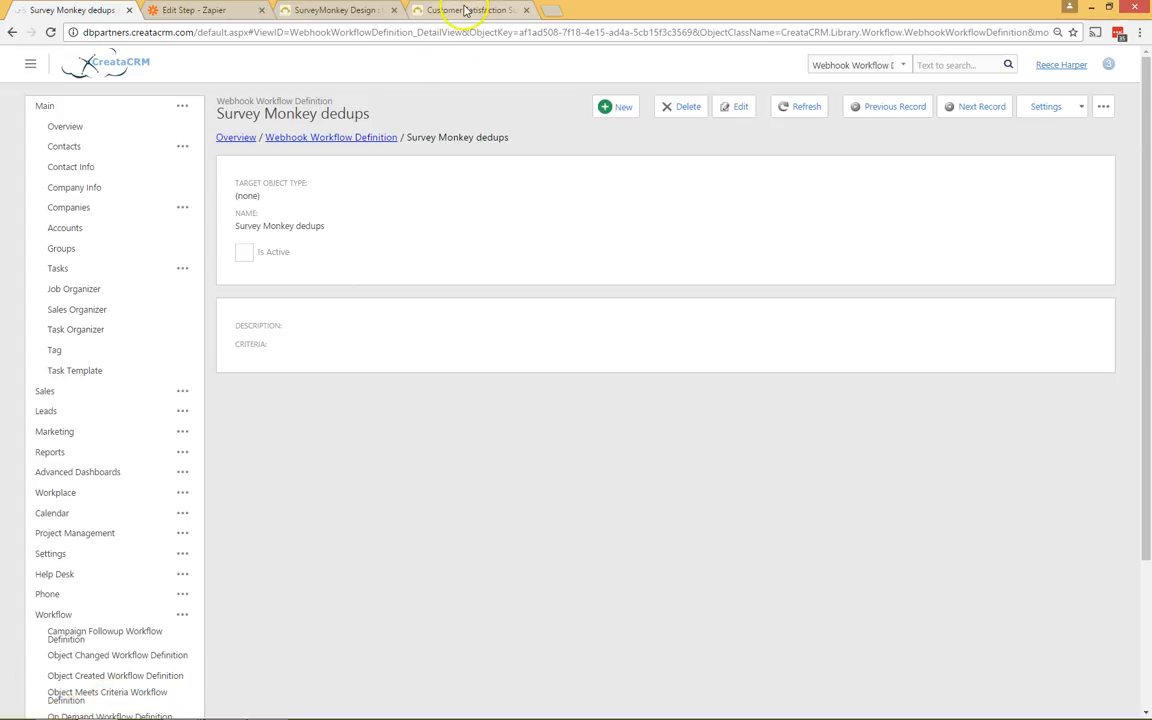
pyautogui.click(385, 11)
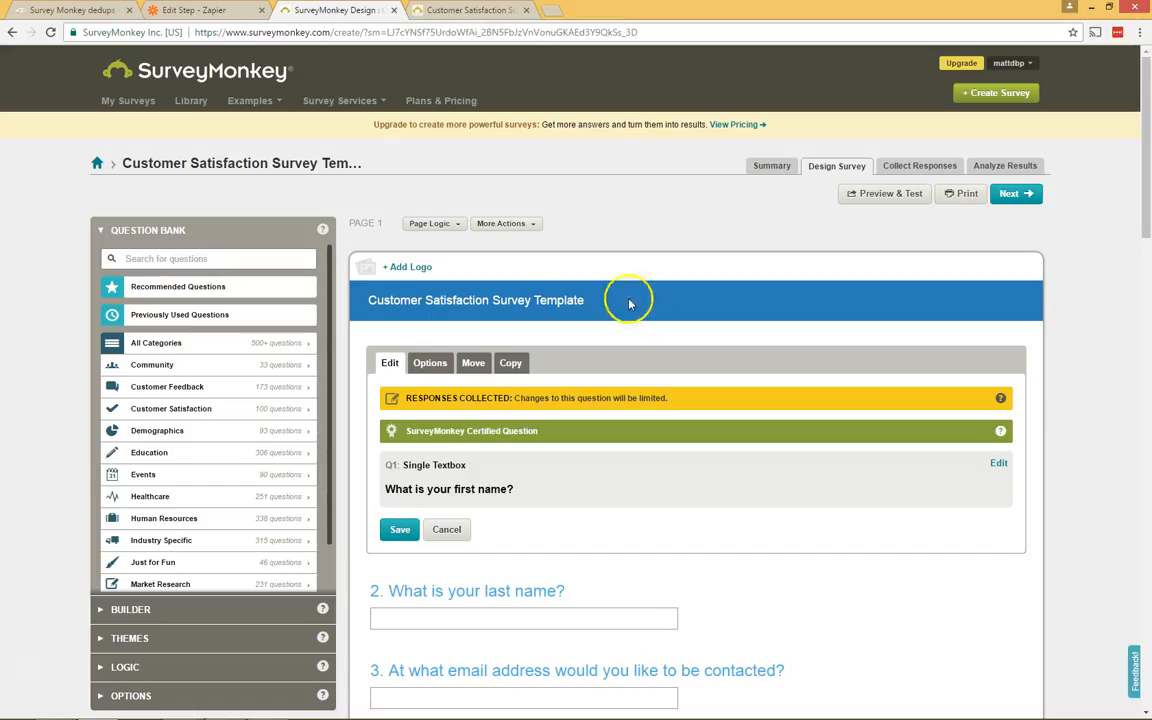
pyautogui.scroll(-4, 586, 321)
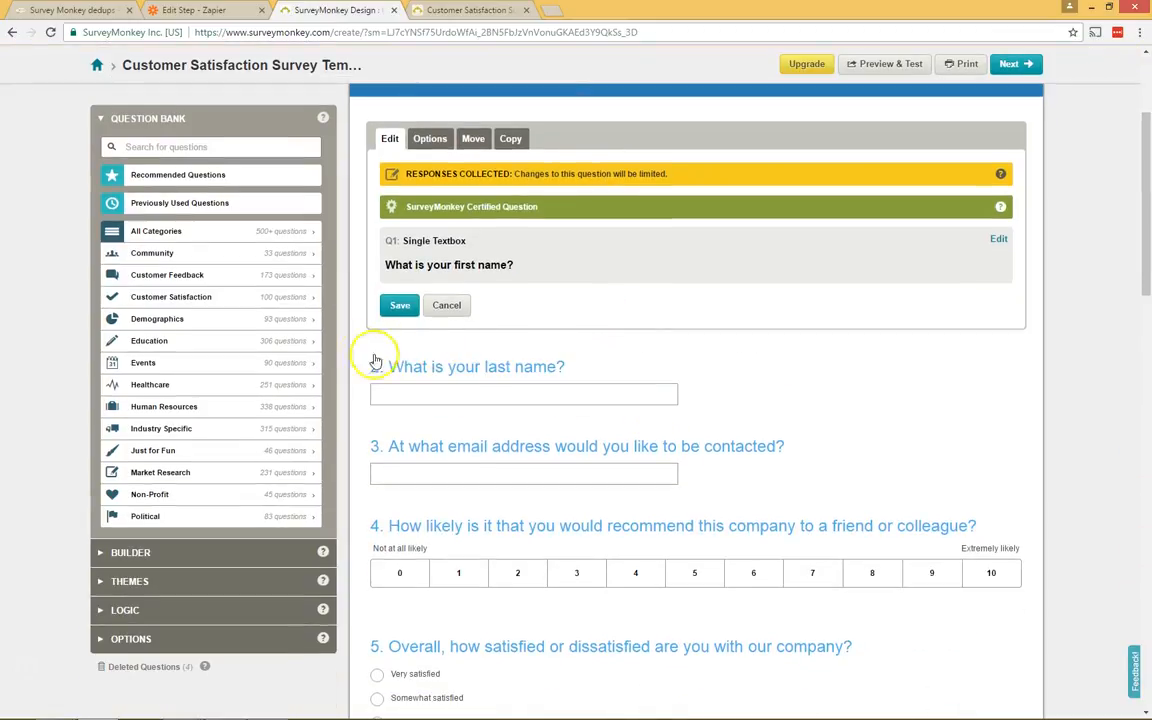
pyautogui.scroll(-5, 527, 380)
pyautogui.scroll(-3, 527, 608)
pyautogui.scroll(6, 548, 386)
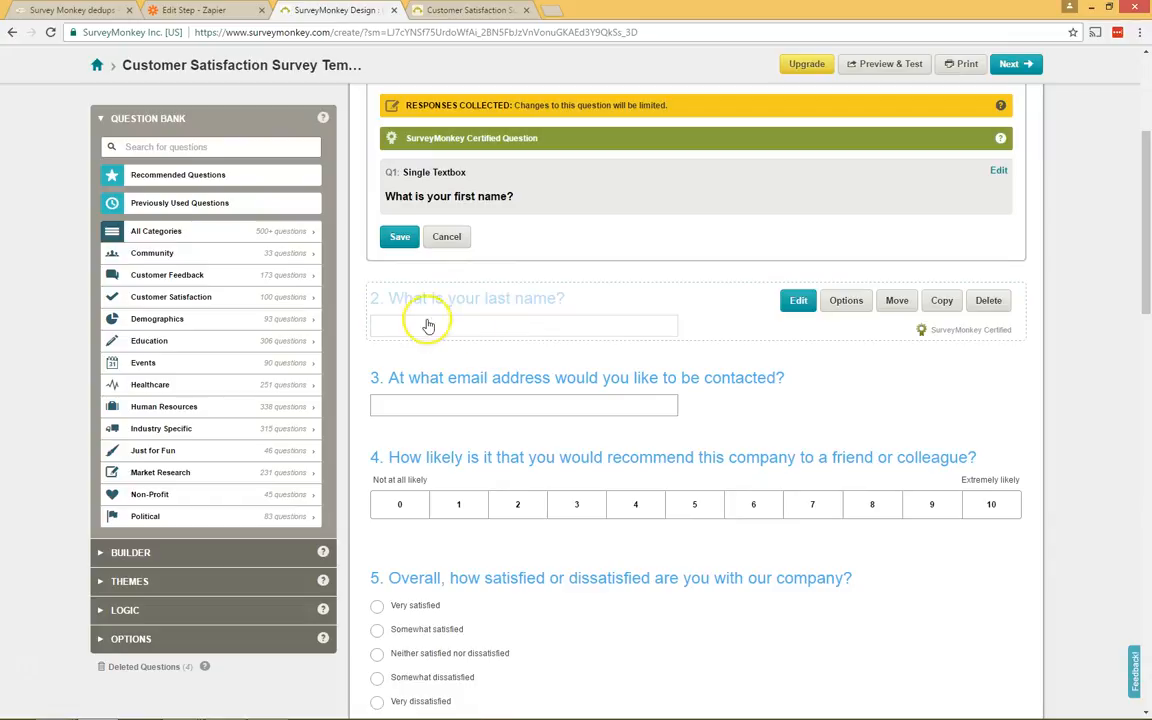
pyautogui.scroll(-1, 480, 316)
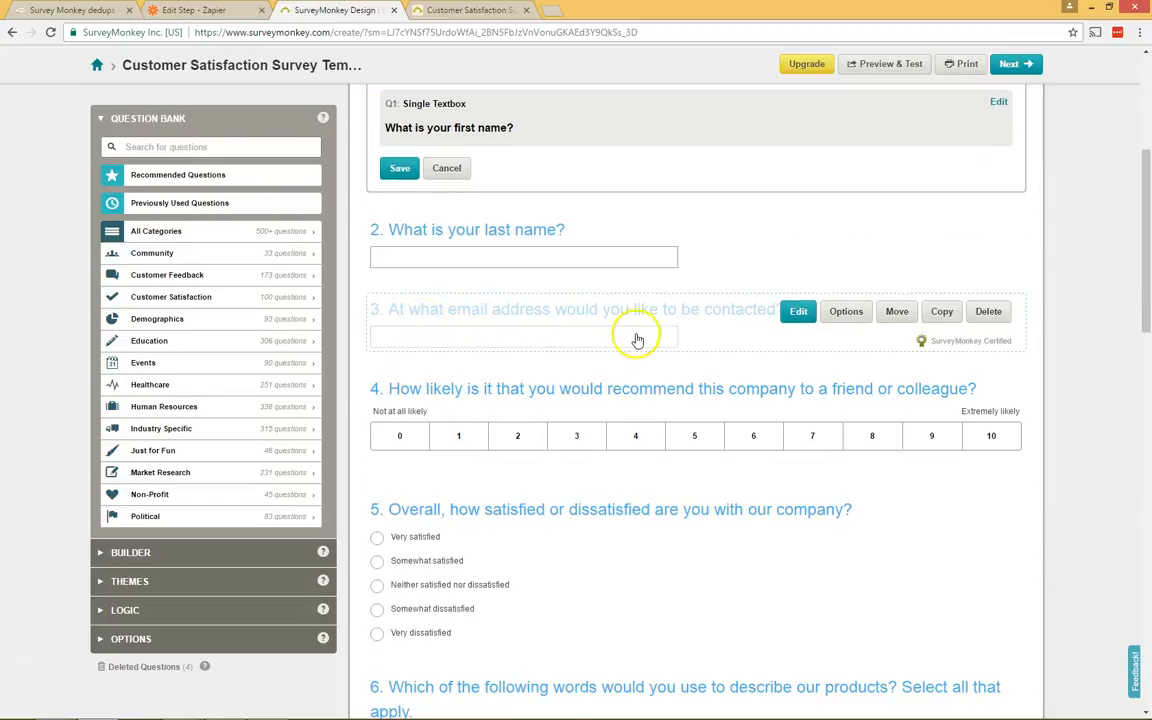
pyautogui.scroll(-2, 590, 420)
pyautogui.scroll(-8, 547, 462)
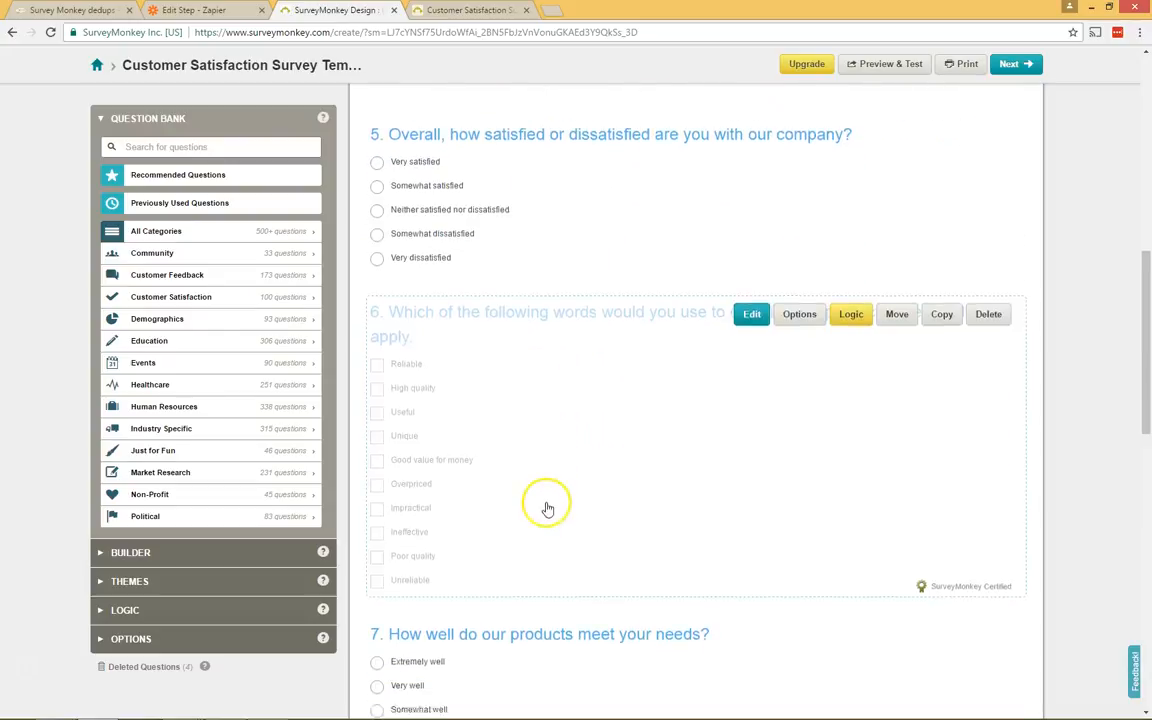
pyautogui.scroll(12, 555, 575)
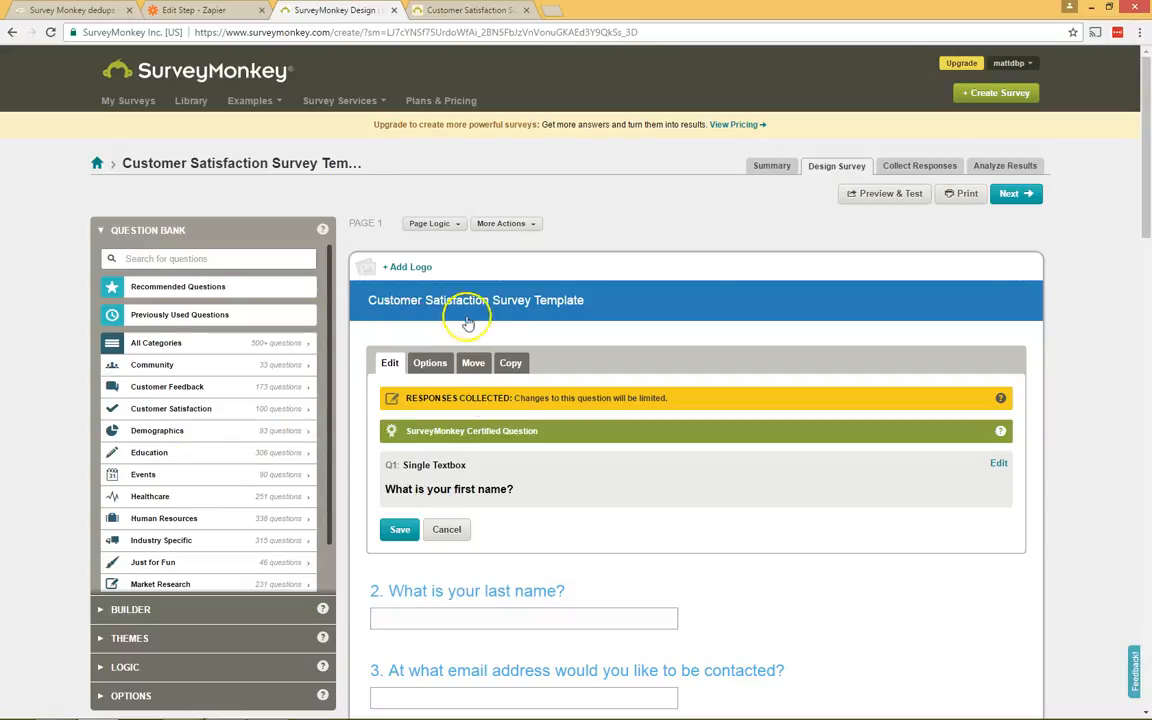
pyautogui.scroll(-3, 553, 437)
pyautogui.scroll(3, 575, 563)
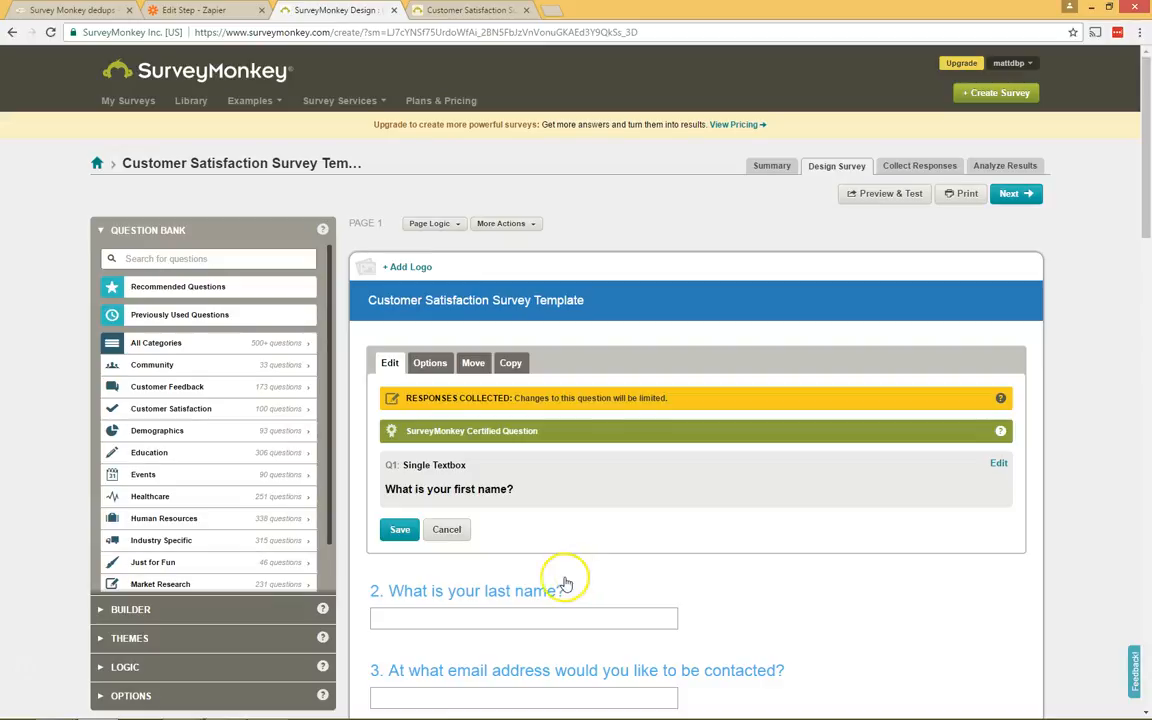
pyautogui.scroll(-2, 572, 590)
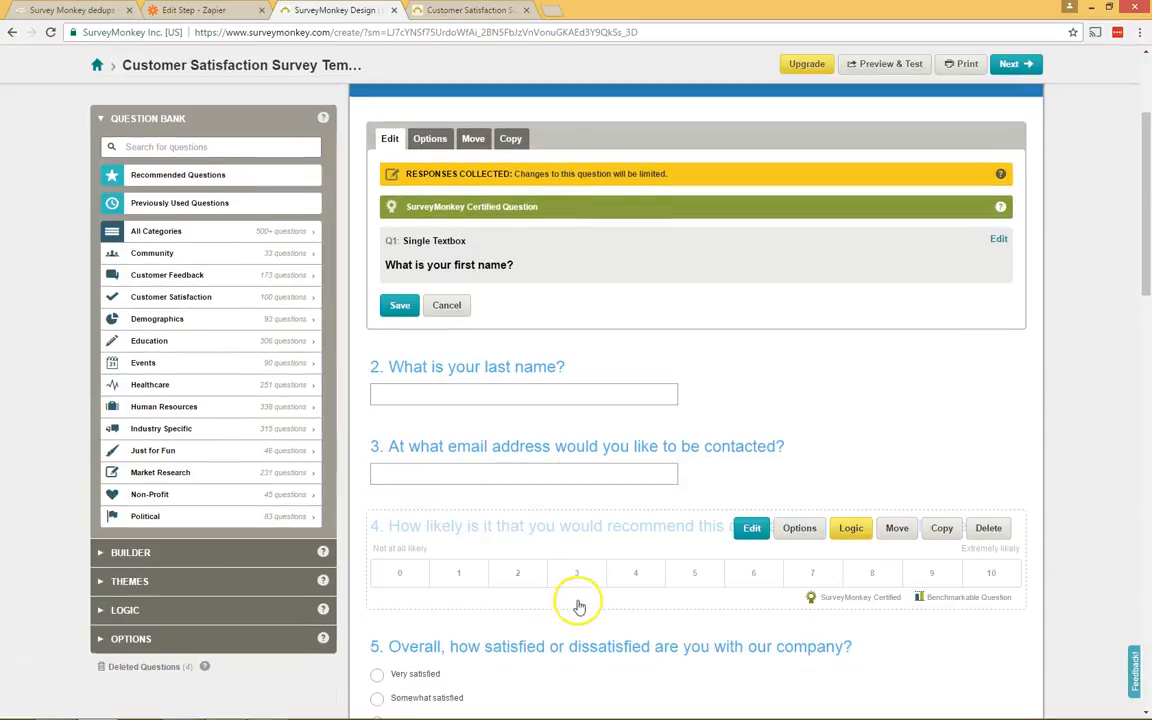
pyautogui.scroll(-3, 585, 610)
pyautogui.scroll(5, 589, 609)
# Step: View the live Customer Satisfaction Survey as respondents see it and select its web address
pyautogui.click(513, 8)
pyautogui.scroll(-3, 694, 293)
pyautogui.scroll(-5, 697, 363)
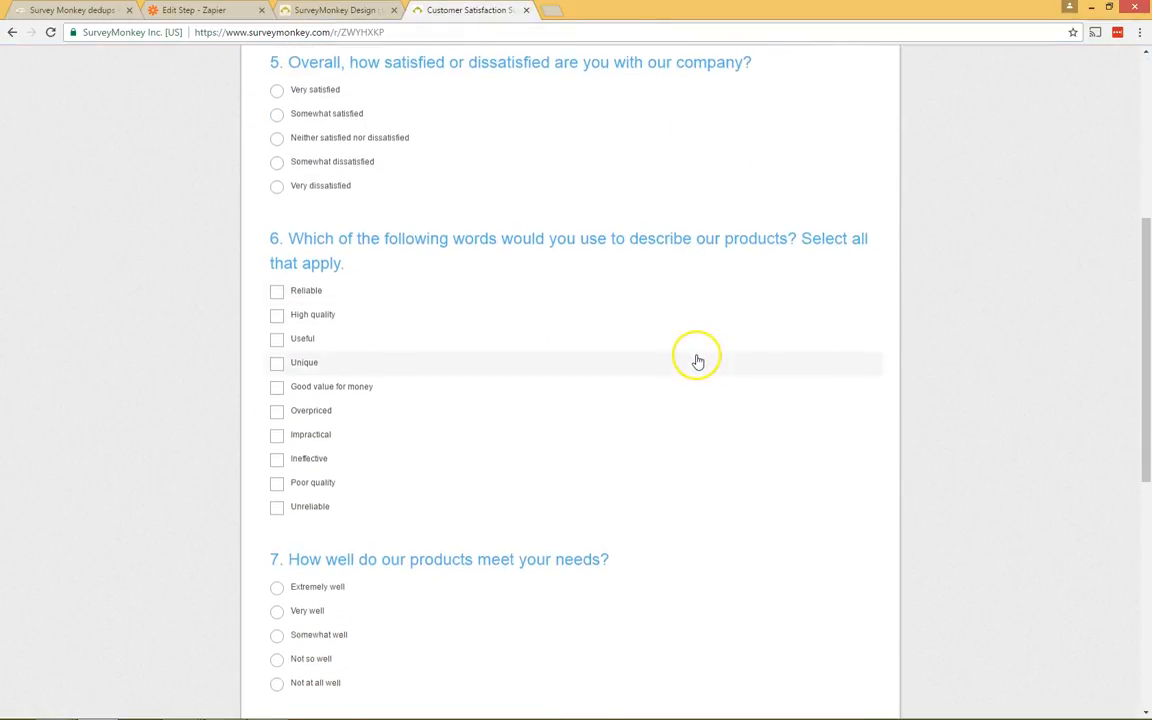
pyautogui.scroll(9, 697, 360)
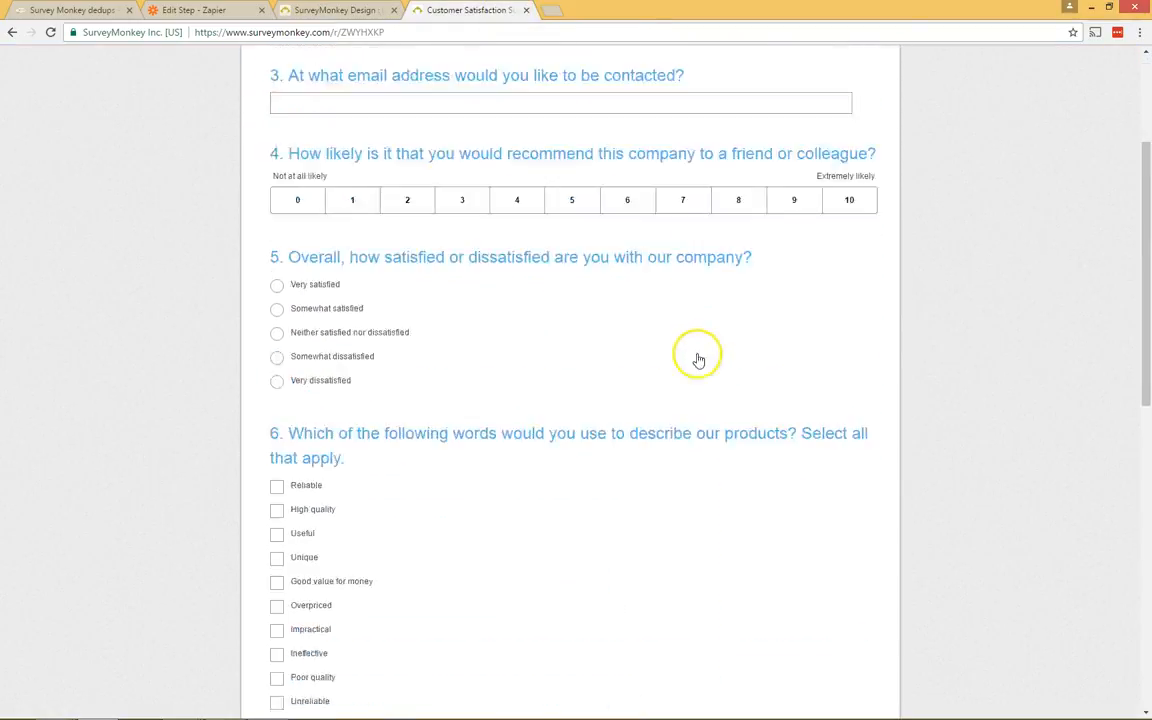
pyautogui.click(336, 31)
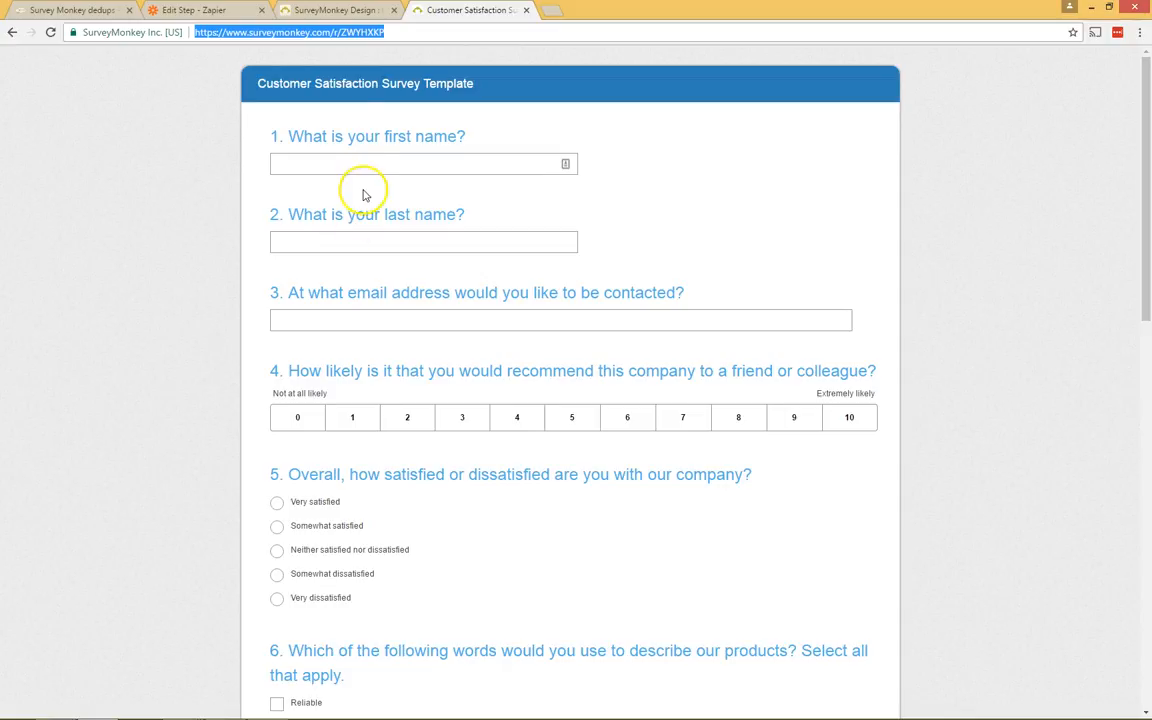
# Step: Switch to the zap in Zapier and examine the apps available as triggers for its first step
pyautogui.click(188, 10)
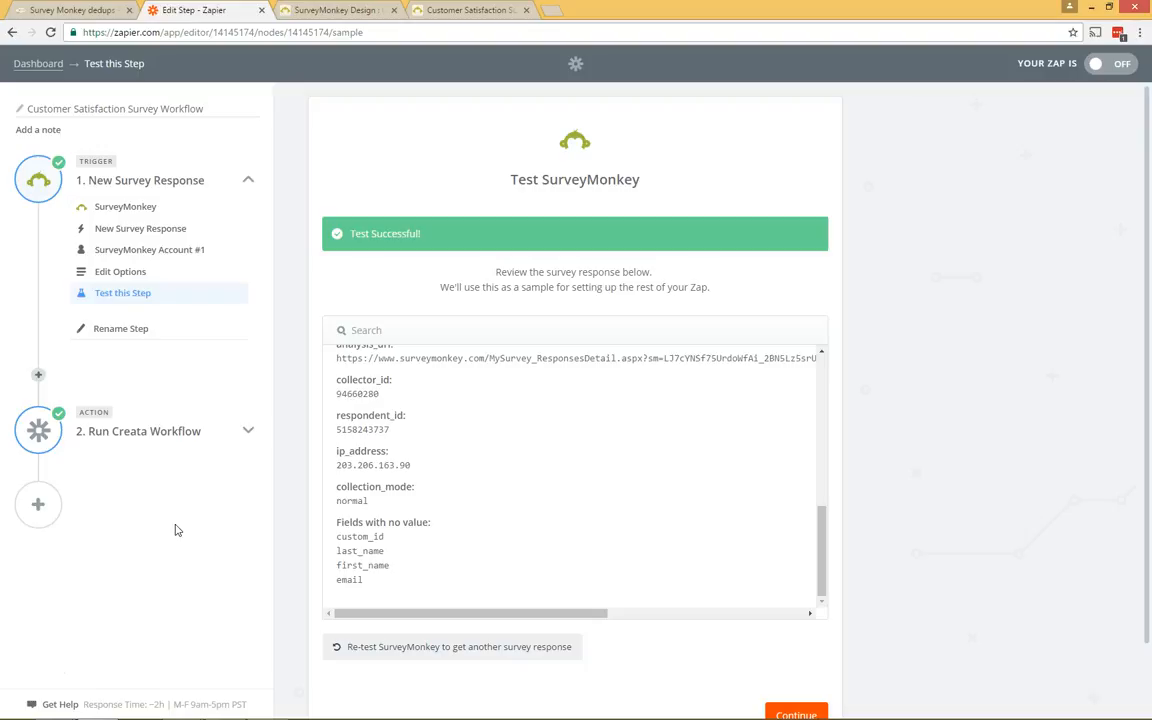
pyautogui.click(162, 211)
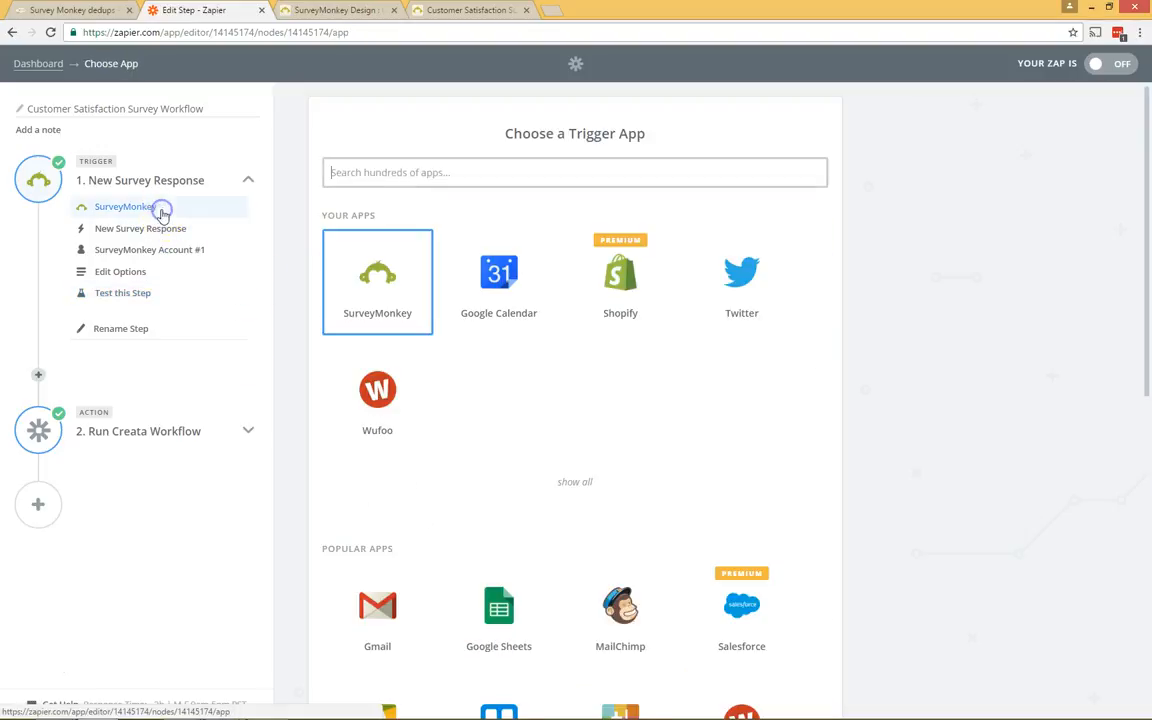
pyautogui.scroll(-3, 728, 440)
pyautogui.scroll(3, 728, 440)
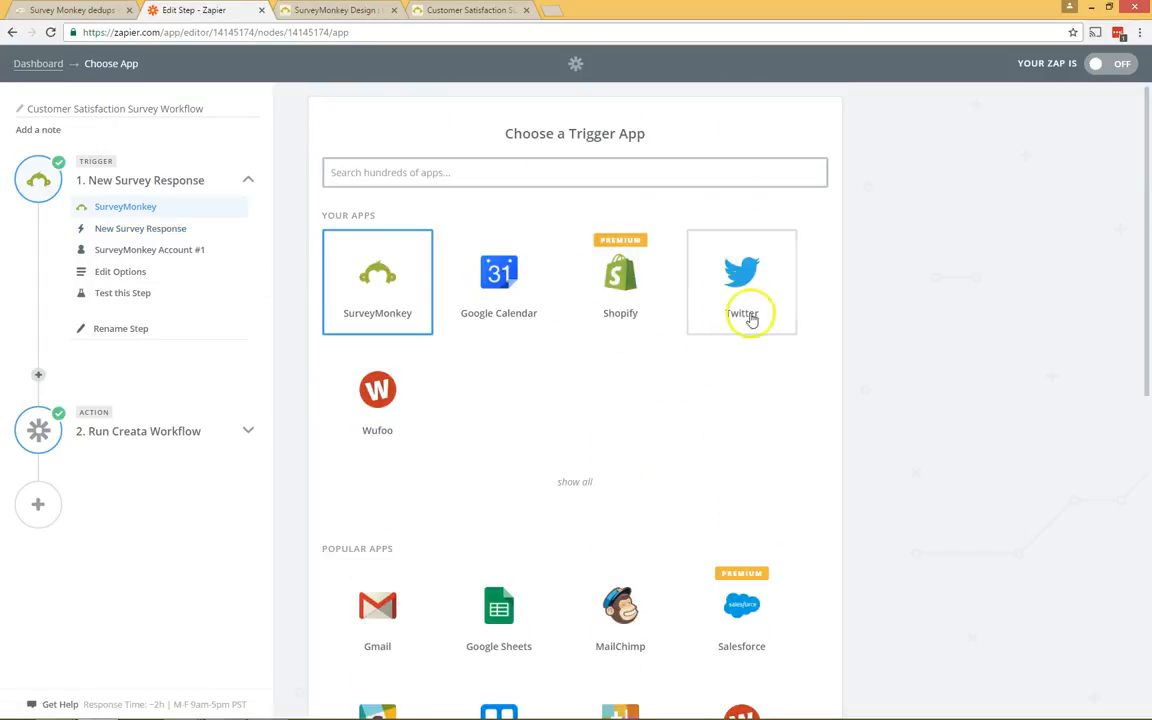
pyautogui.scroll(-2, 622, 406)
pyautogui.scroll(-2, 514, 481)
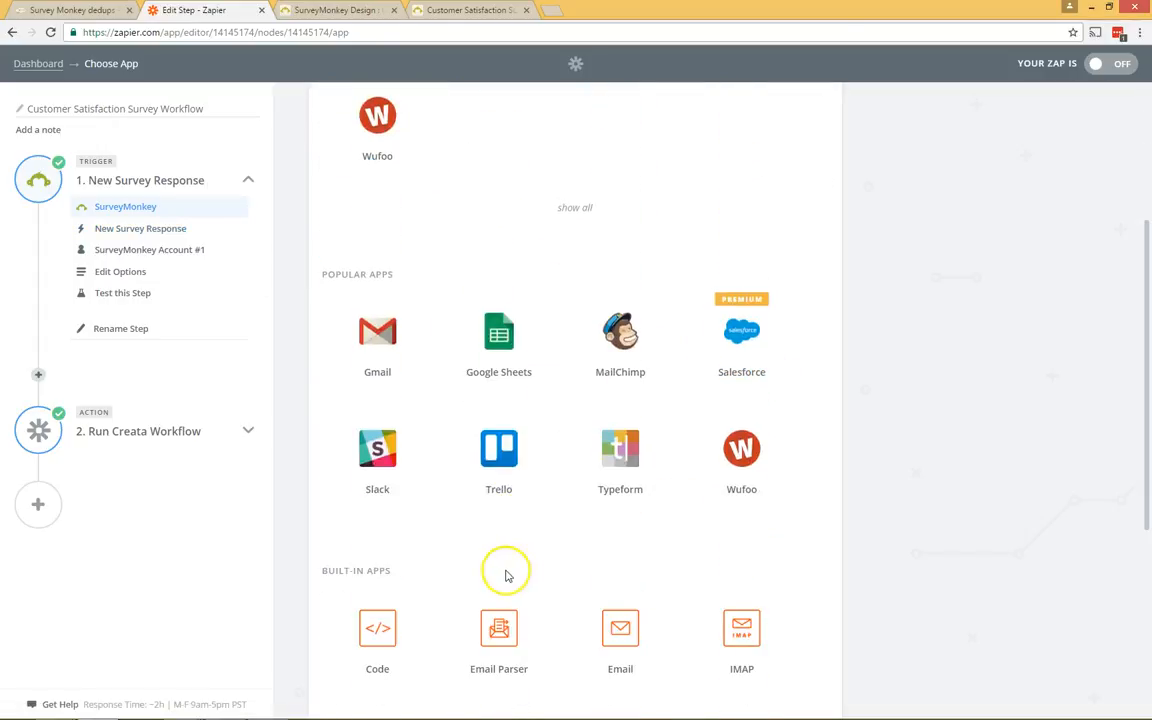
pyautogui.scroll(-2, 452, 512)
pyautogui.scroll(3, 476, 599)
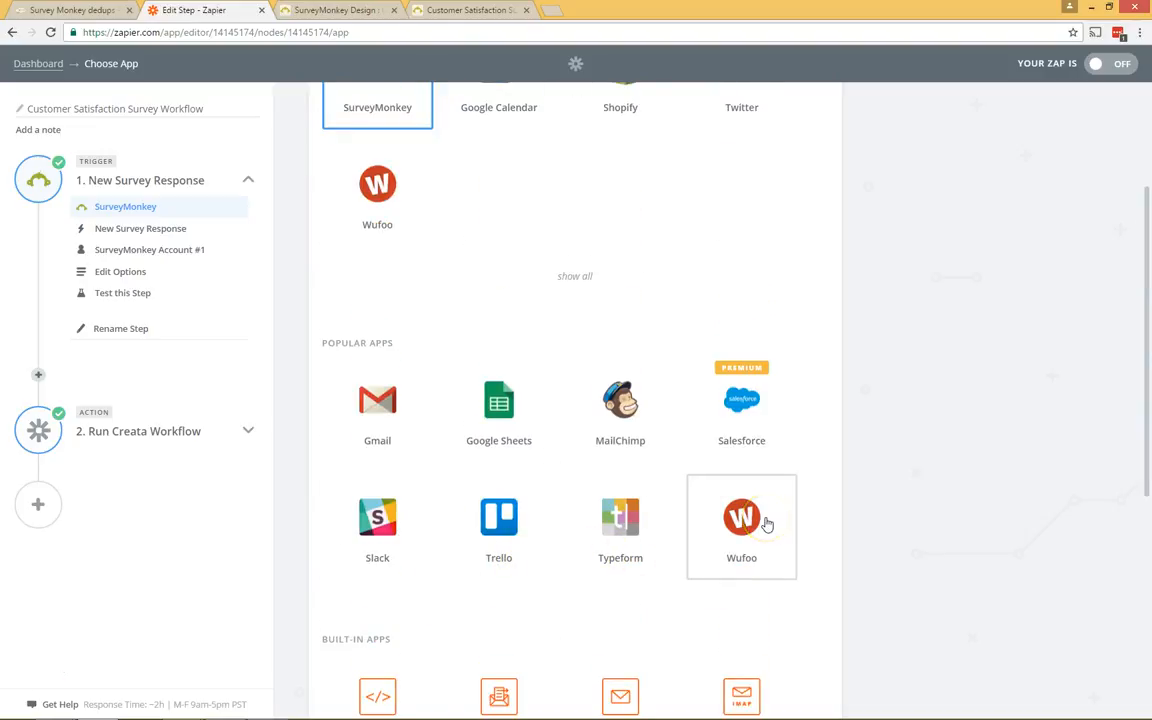
pyautogui.scroll(3, 766, 524)
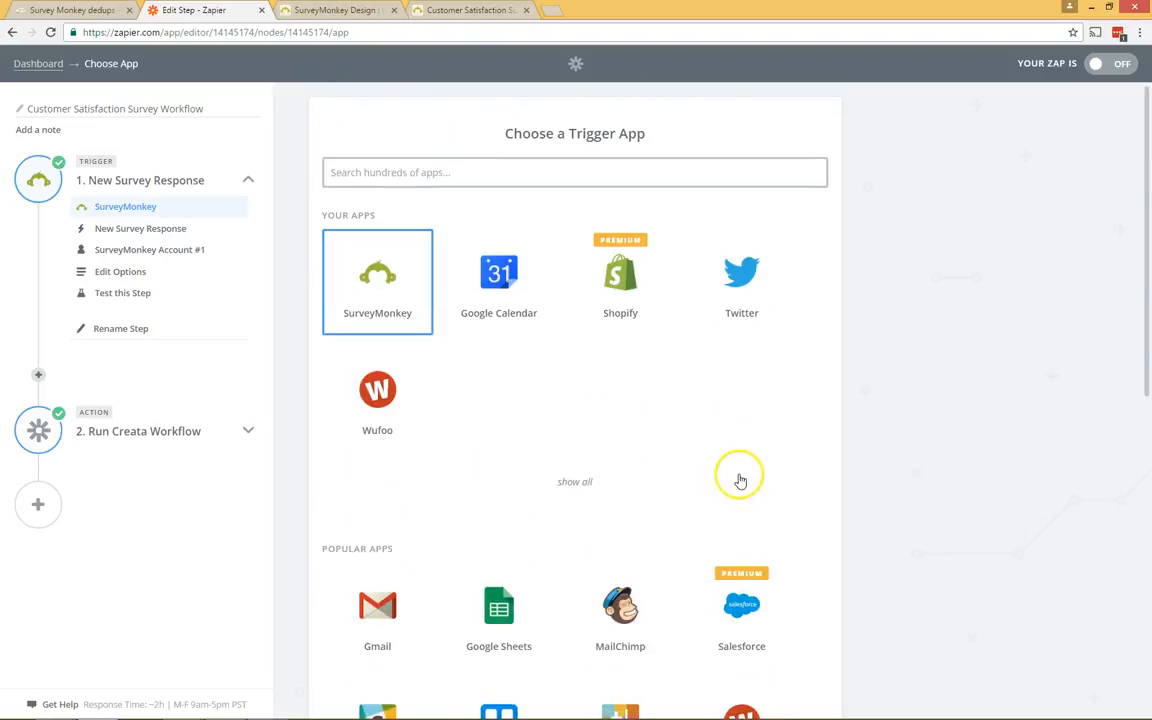
# Step: Review the New Survey Response trigger's event, SurveyMonkey account, and survey and collector options
pyautogui.click(160, 230)
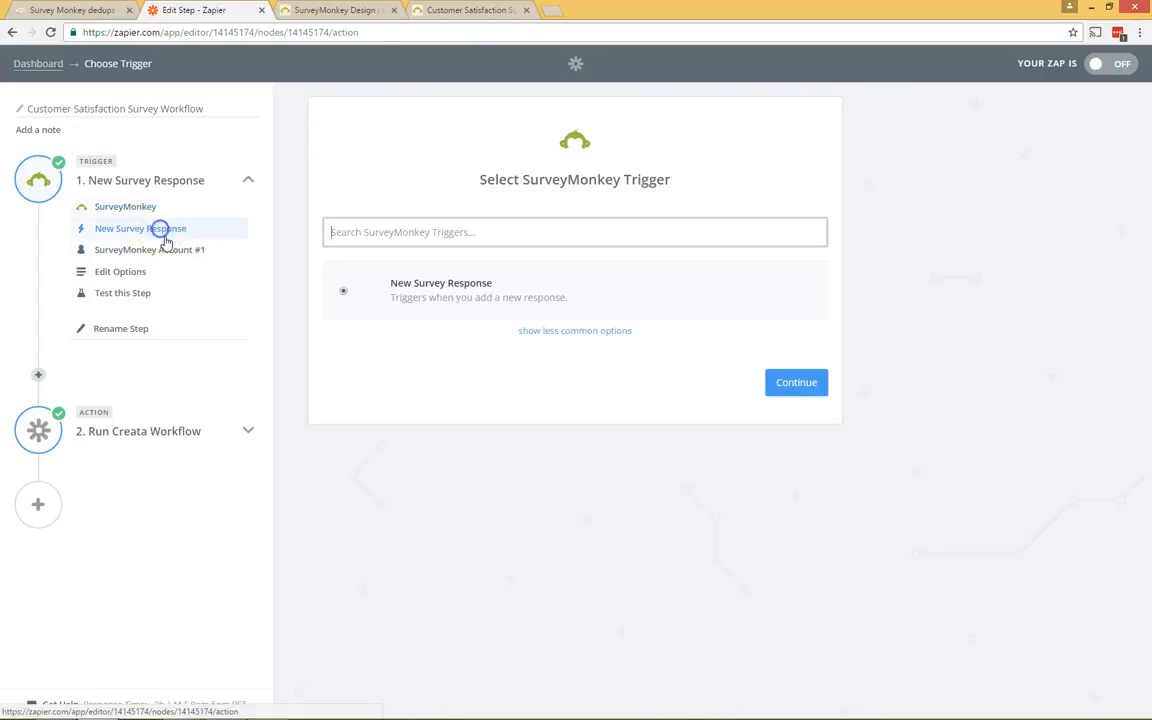
pyautogui.click(157, 250)
pyautogui.click(134, 273)
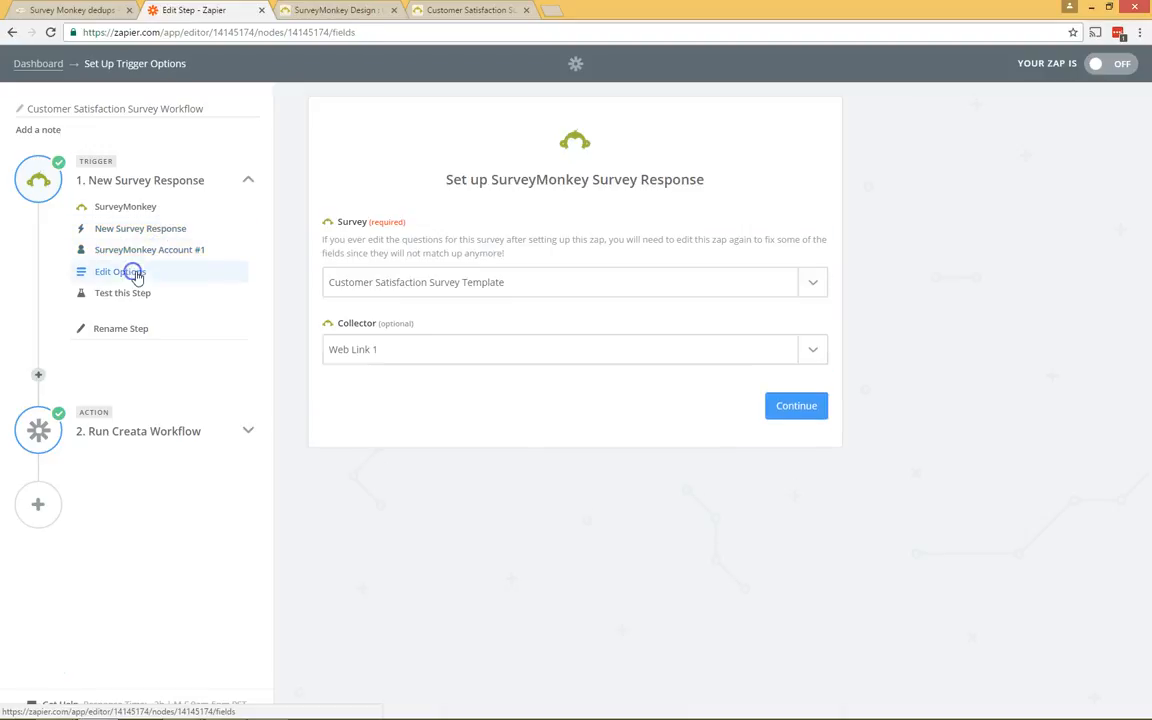
# Step: Open the SurveyMonkey trigger's test results and examine the answers in the sample survey response
pyautogui.click(140, 300)
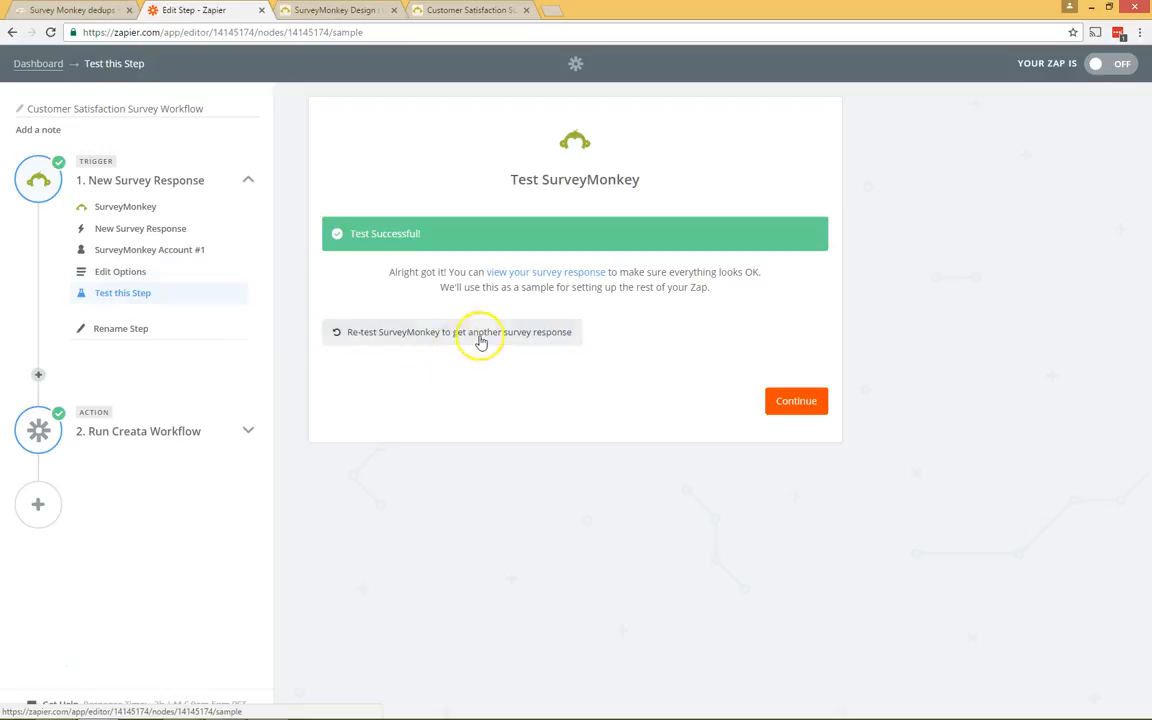
pyautogui.click(535, 273)
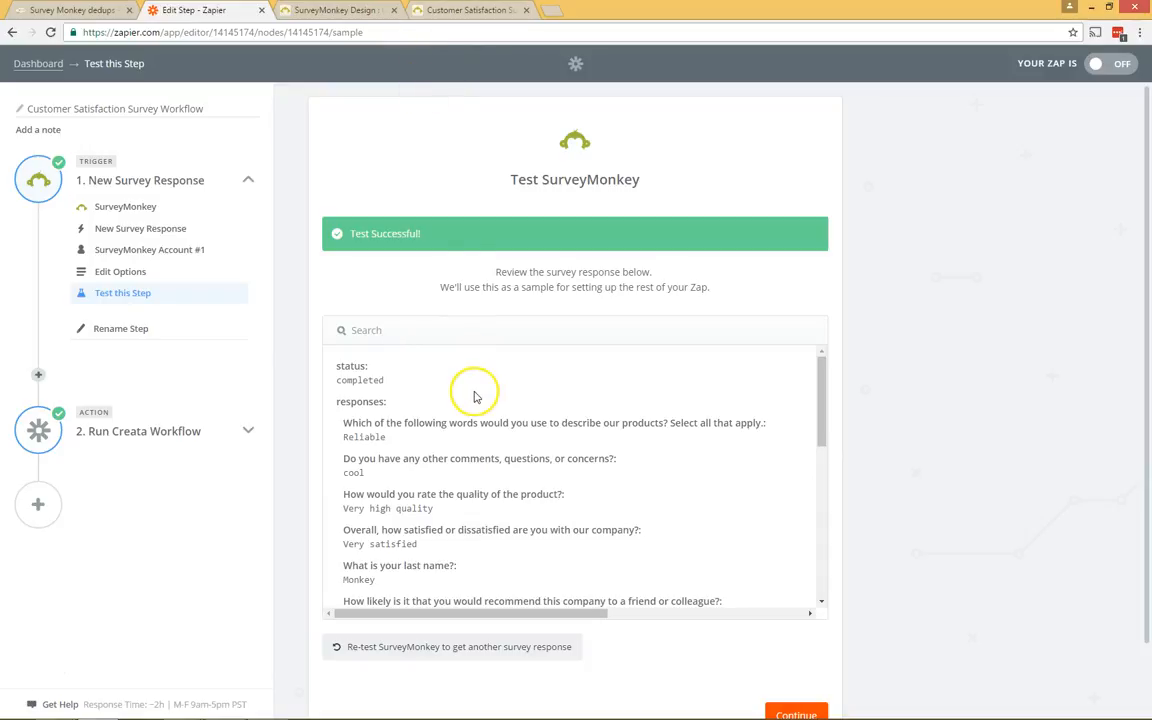
pyautogui.scroll(-2, 476, 399)
pyautogui.scroll(-2, 476, 405)
pyautogui.scroll(4, 476, 400)
pyautogui.moveTo(344, 437); pyautogui.dragTo(399, 432)
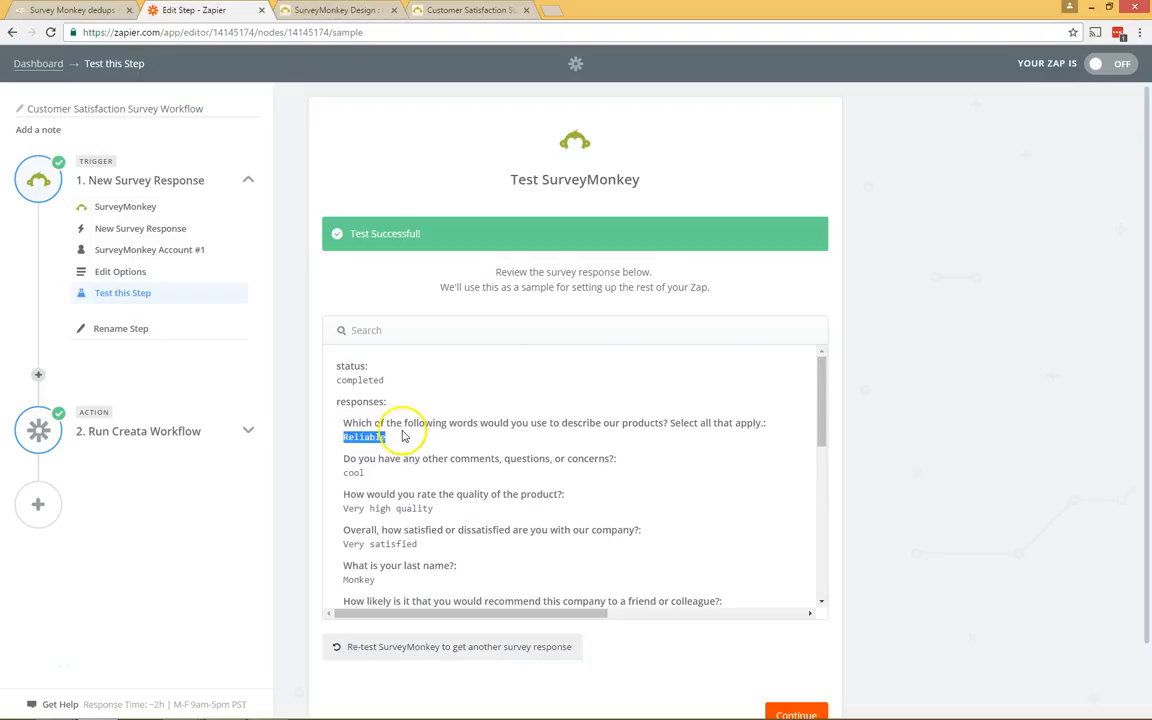
pyautogui.scroll(-2, 545, 436)
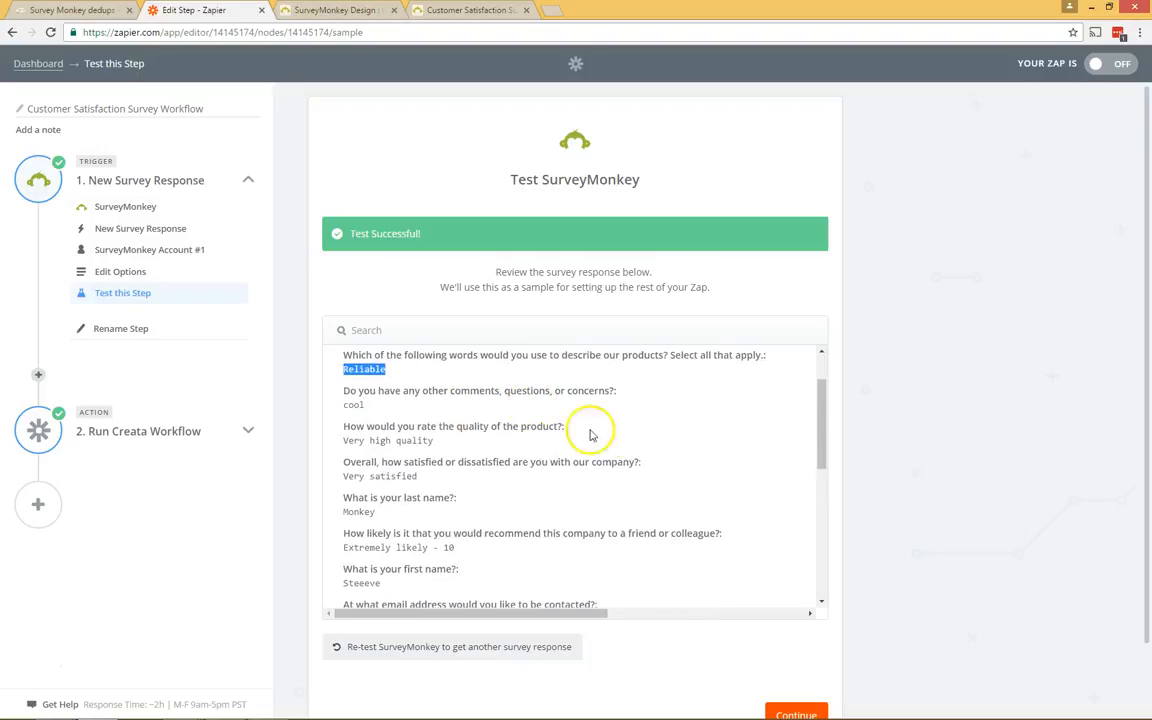
pyautogui.scroll(2, 675, 412)
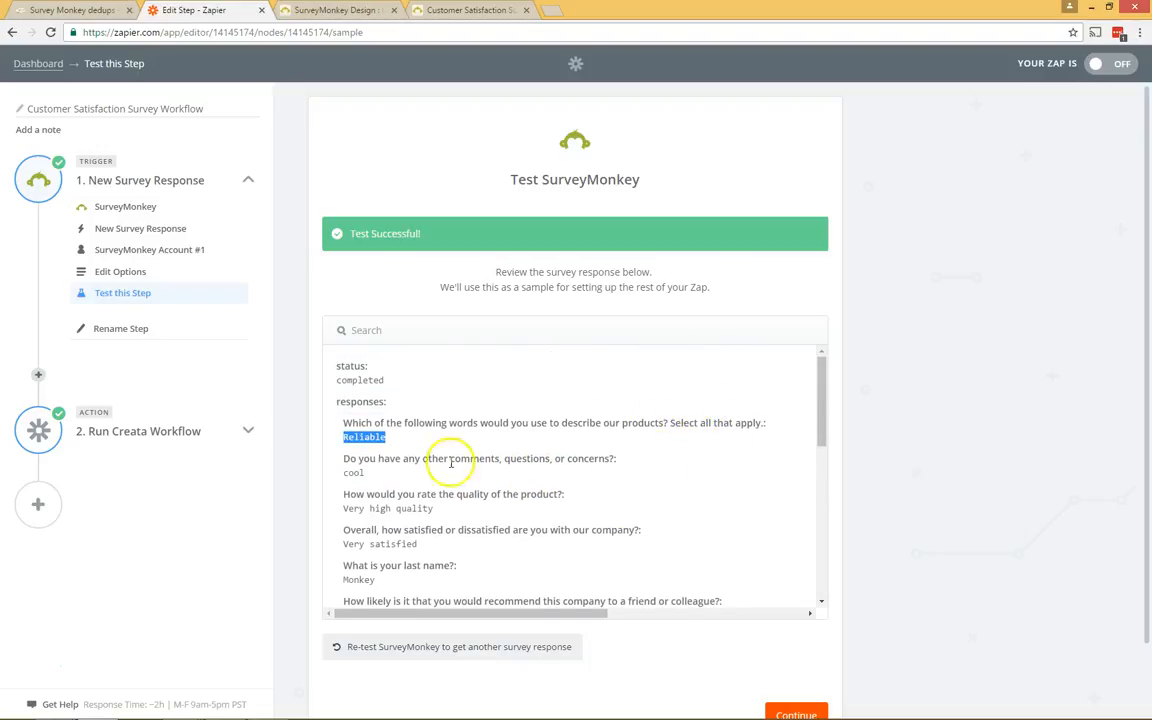
pyautogui.scroll(-2, 404, 459)
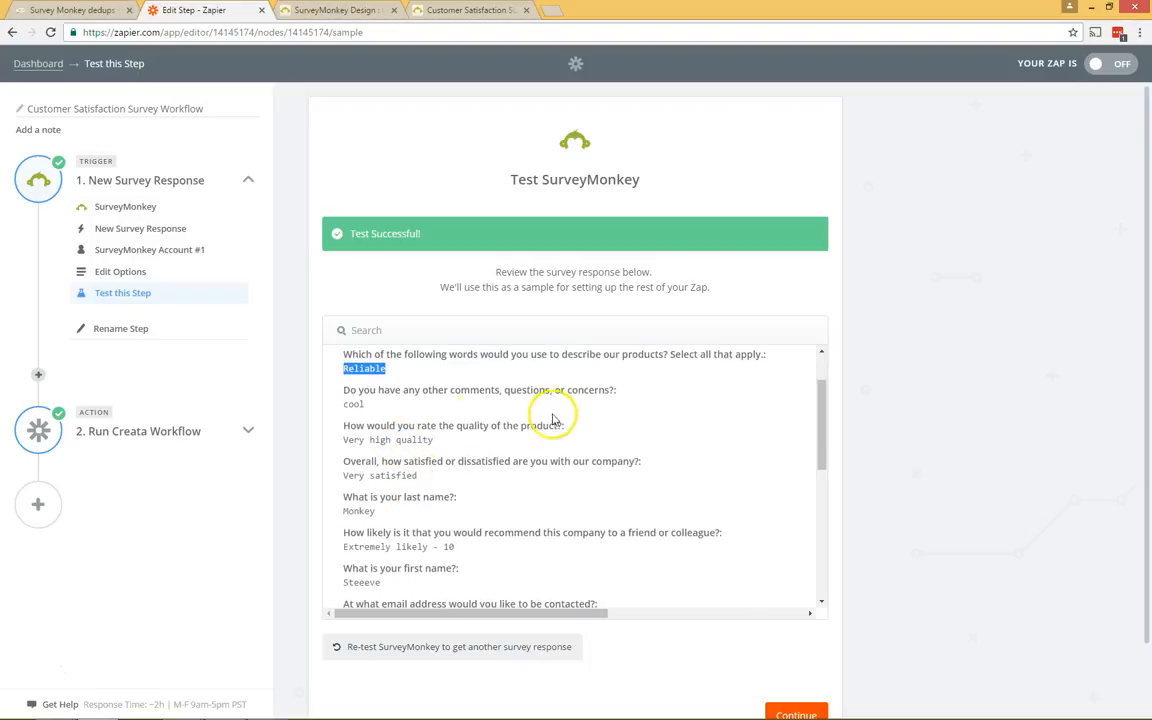
pyautogui.scroll(-2, 545, 425)
pyautogui.scroll(-3, 535, 455)
pyautogui.scroll(3, 535, 455)
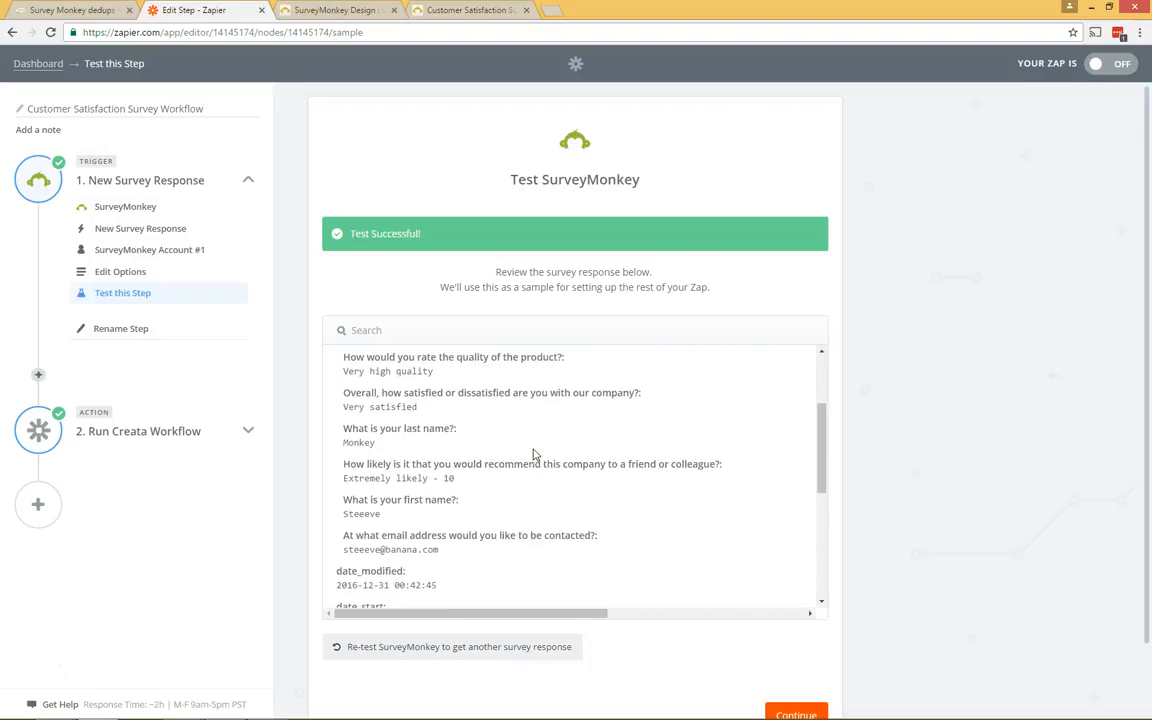
# Step: Check the first name, last name and email answers in the sample response, along with its remaining fields
pyautogui.moveTo(382, 514); pyautogui.dragTo(342, 513)
pyautogui.moveTo(377, 443); pyautogui.dragTo(347, 444)
pyautogui.scroll(-1, 477, 477)
pyautogui.scroll(-3, 450, 432)
pyautogui.scroll(3, 440, 442)
pyautogui.moveTo(440, 481); pyautogui.dragTo(350, 479)
pyautogui.scroll(-4, 524, 494)
pyautogui.scroll(-1, 496, 501)
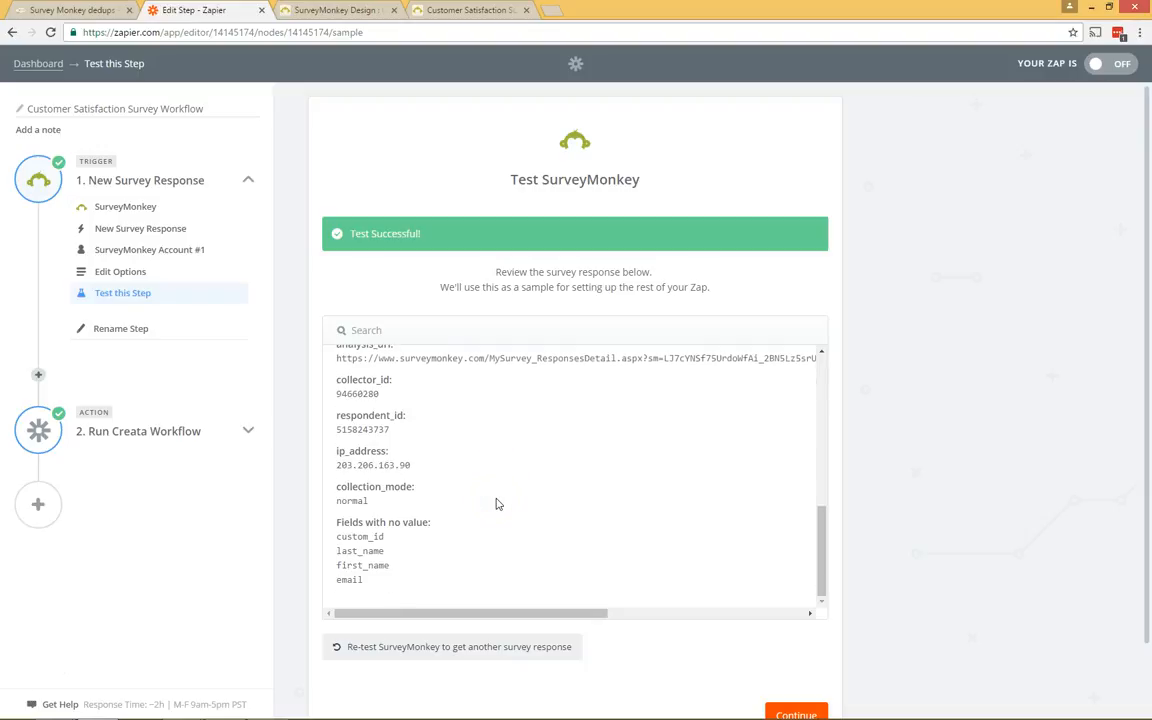
pyautogui.scroll(5, 500, 515)
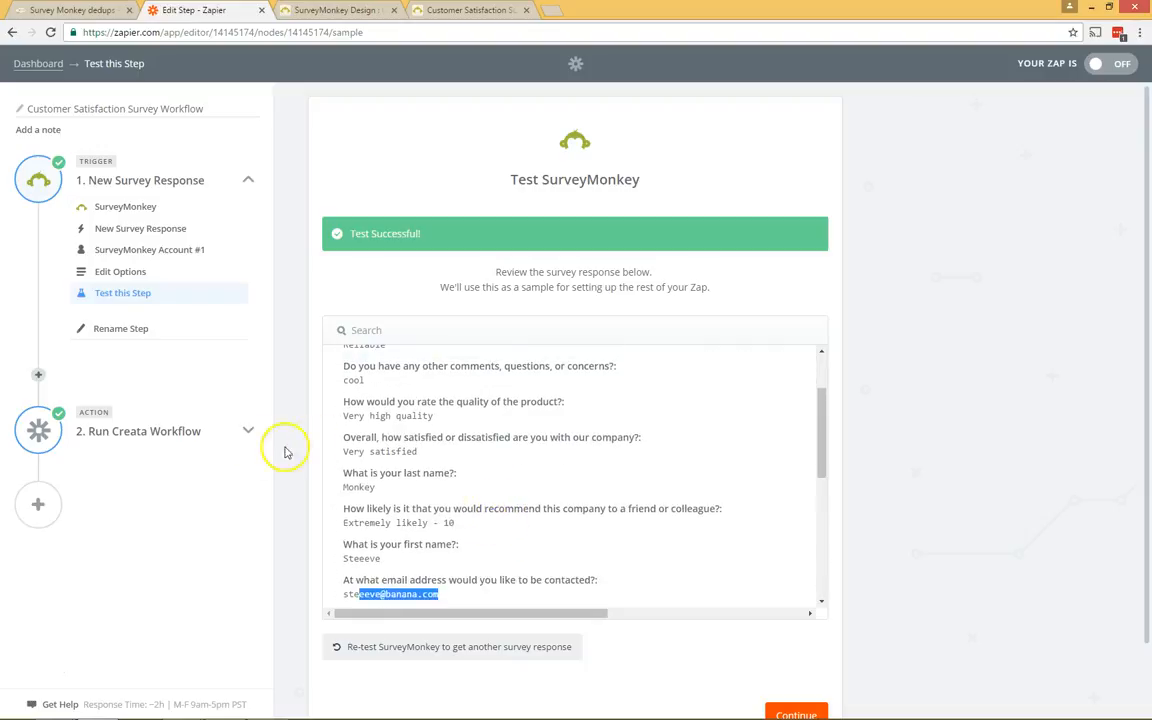
# Step: Expand the Run Creata Workflow action and review its CreataCRM account and its template's workflow name and field mappings
pyautogui.click(248, 430)
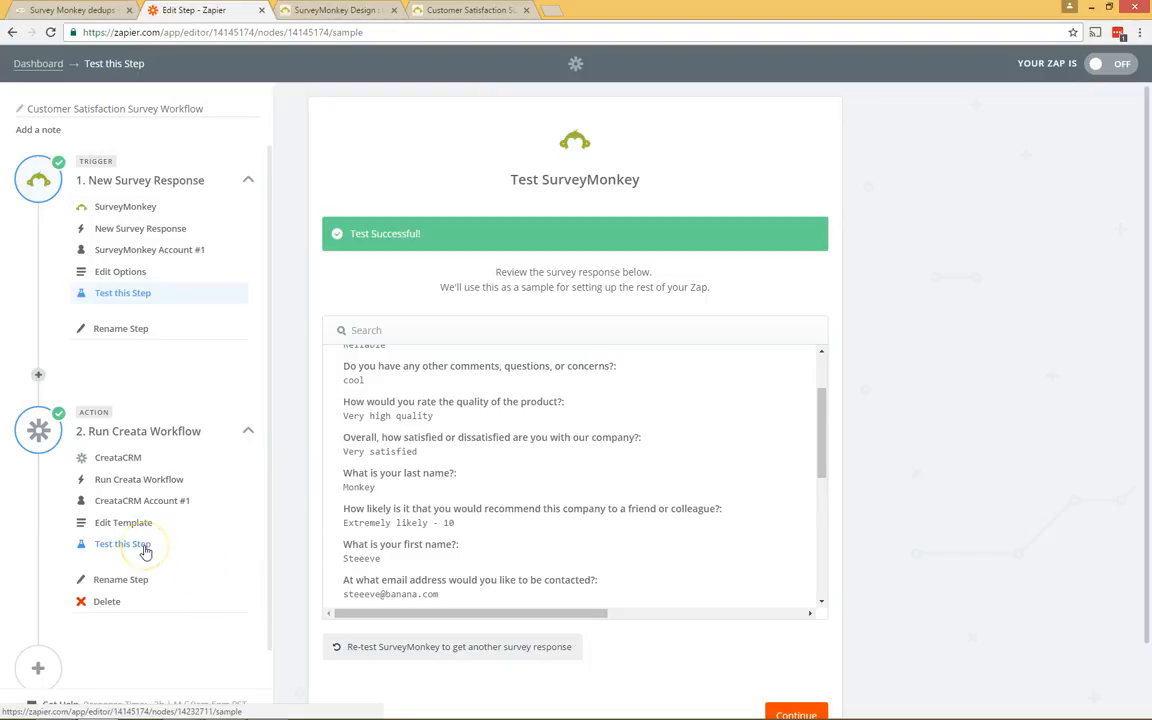
pyautogui.click(165, 507)
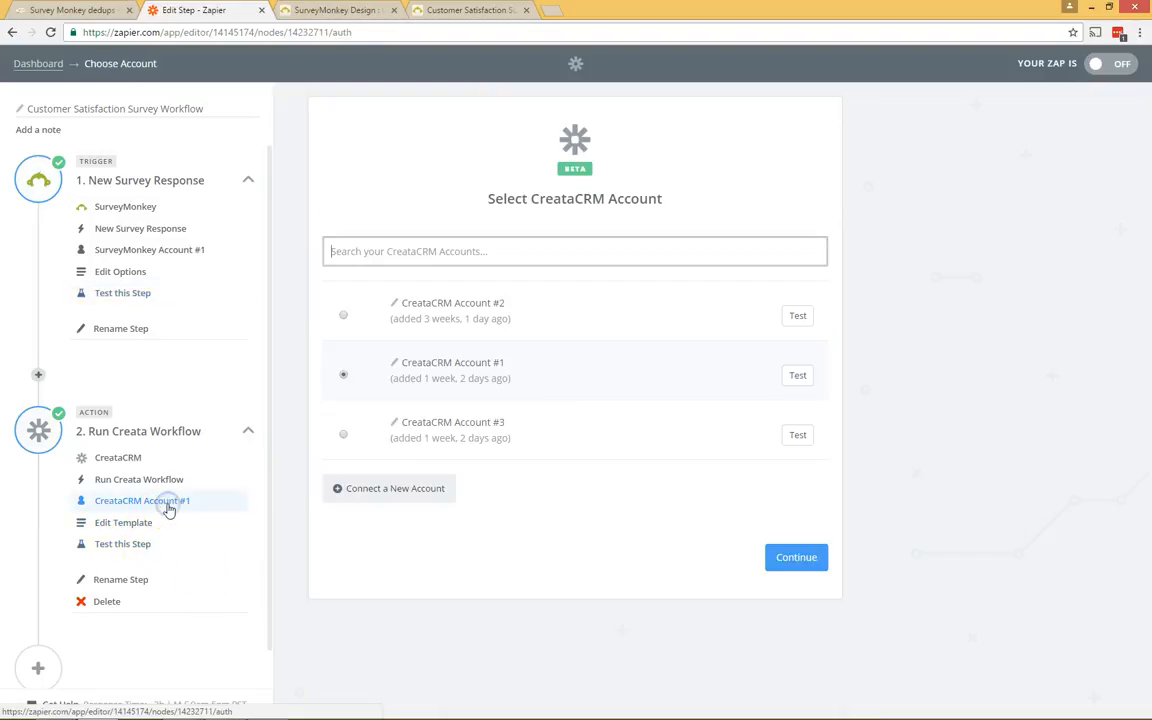
pyautogui.click(116, 522)
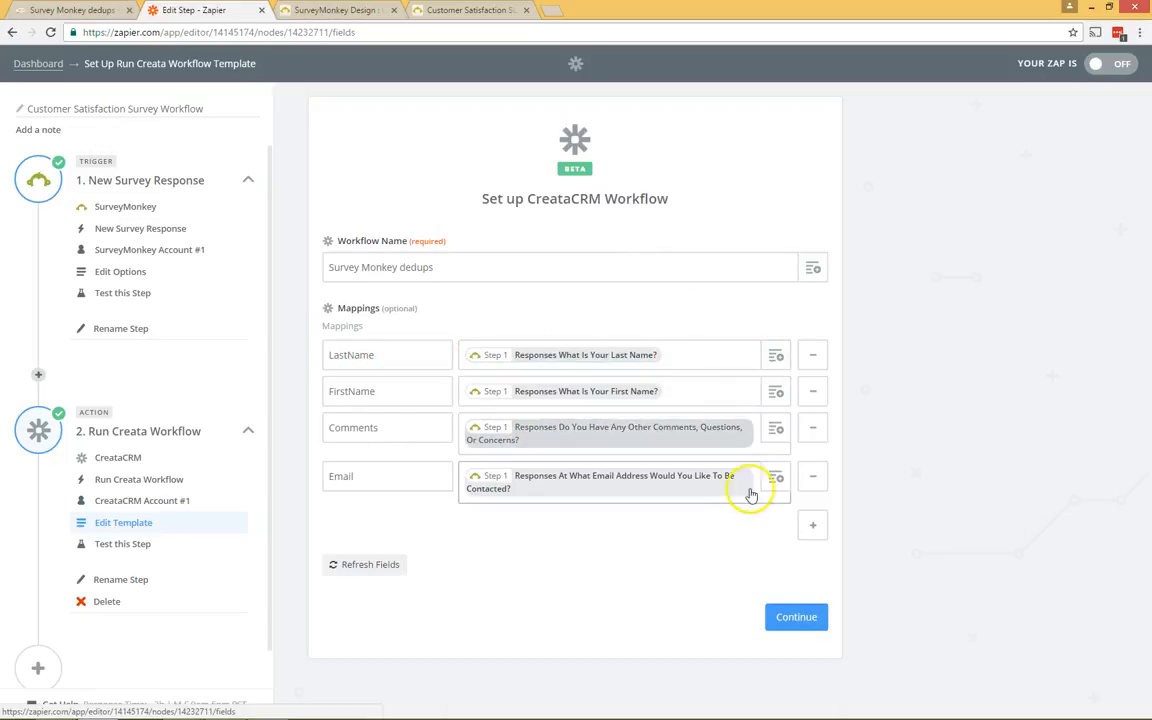
pyautogui.click(815, 533)
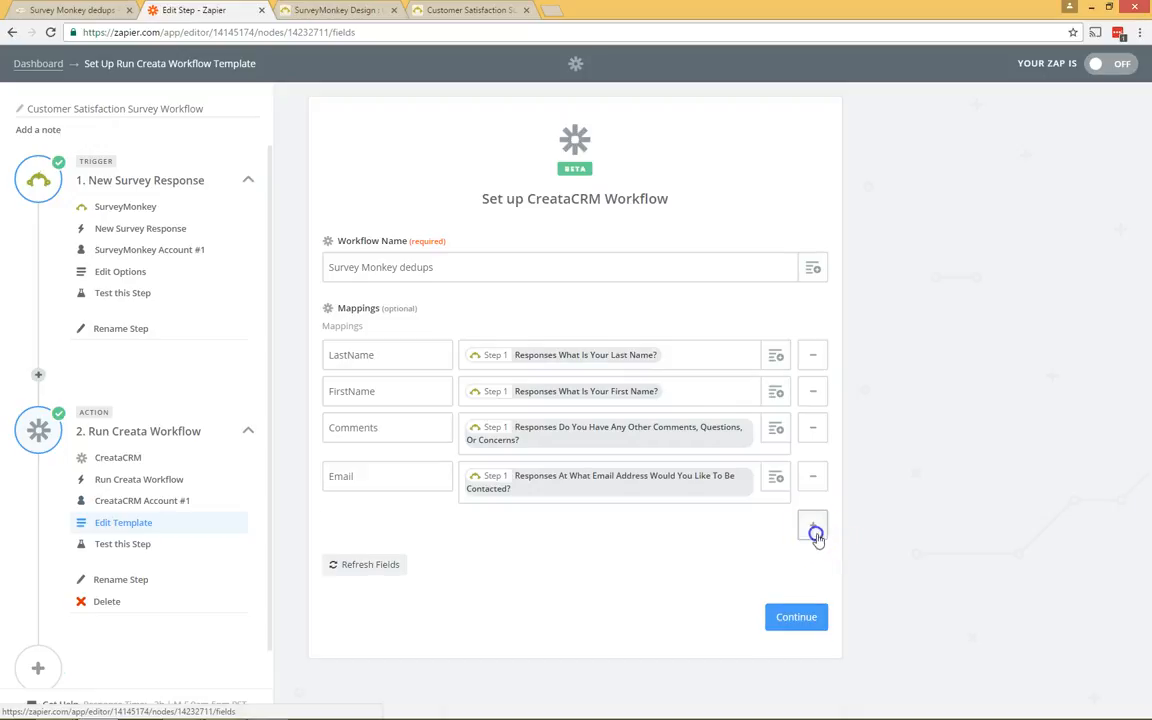
pyautogui.click(363, 526)
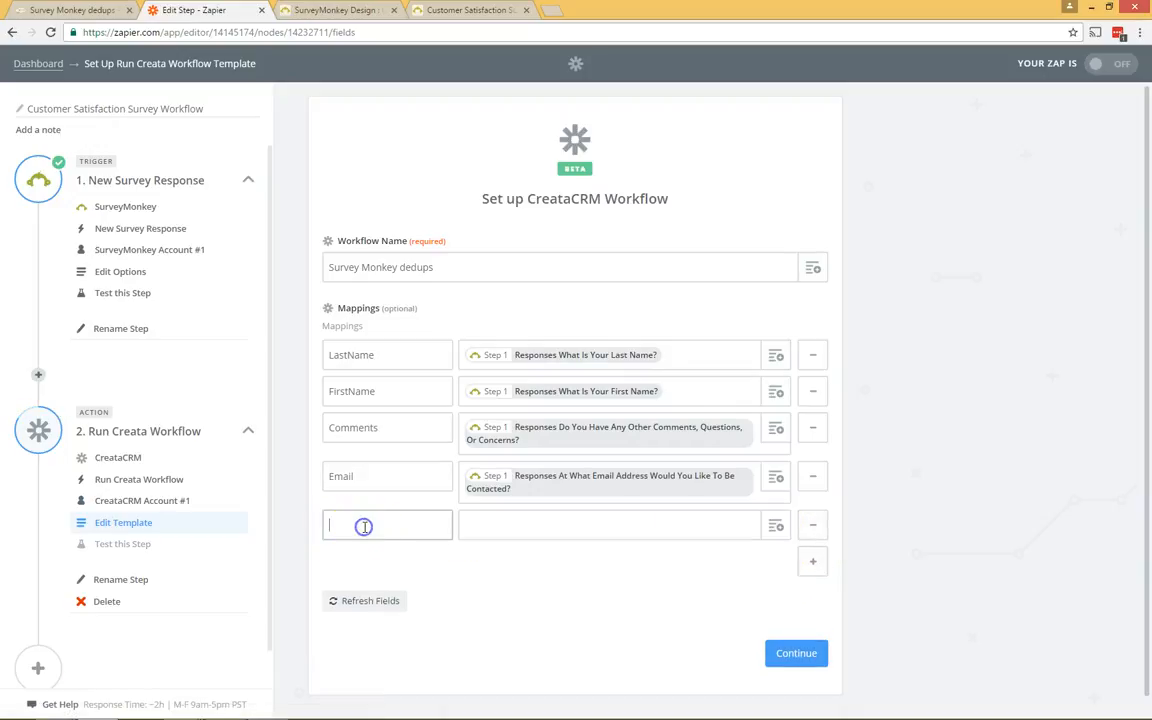
pyautogui.click(814, 526)
pyautogui.click(610, 467)
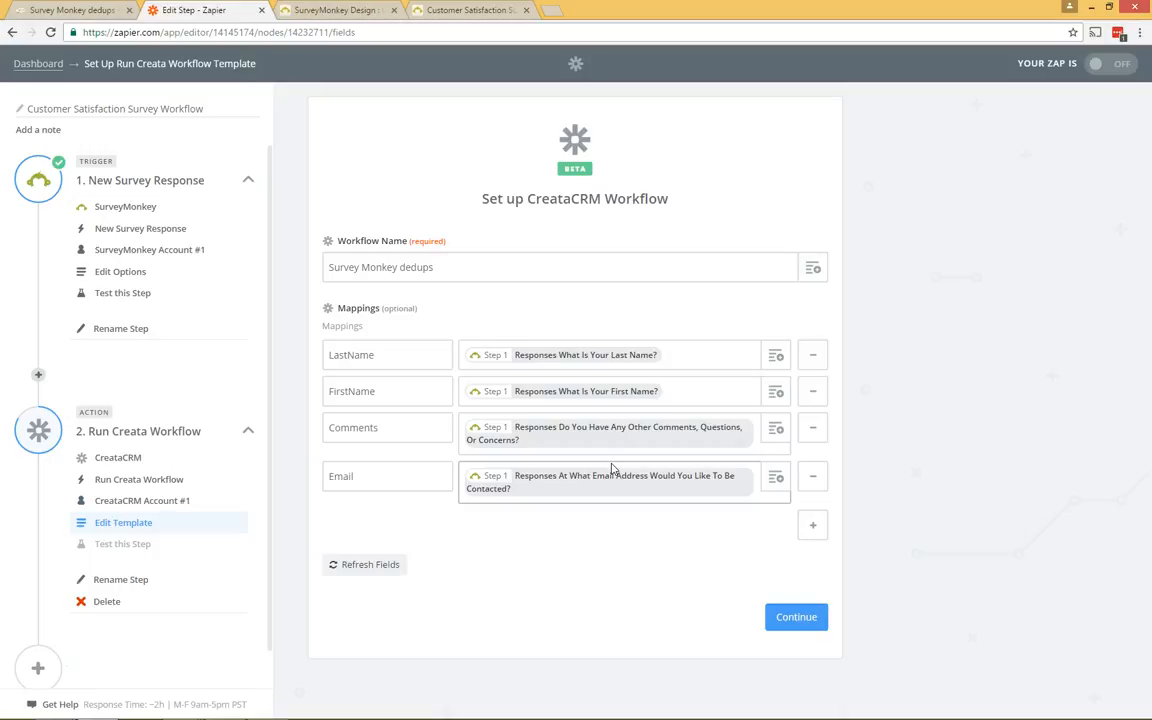
# Step: Re-test the SurveyMonkey trigger by fetching an existing survey response and continue past its test results
pyautogui.click(157, 545)
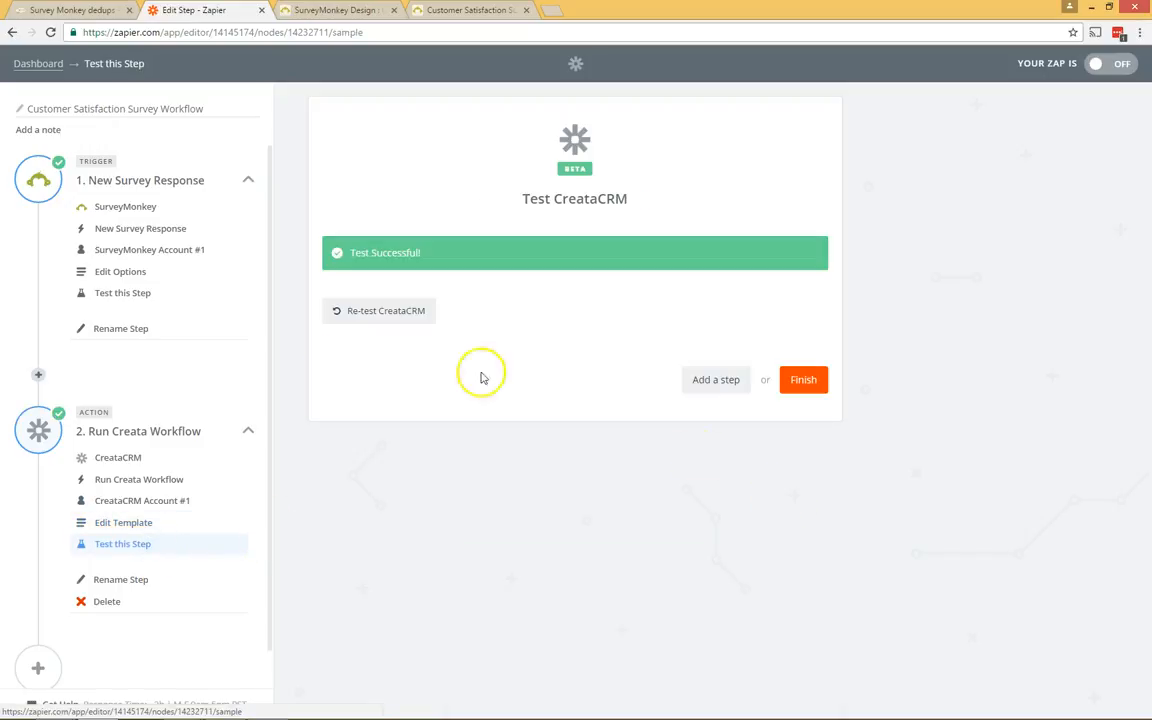
pyautogui.click(146, 293)
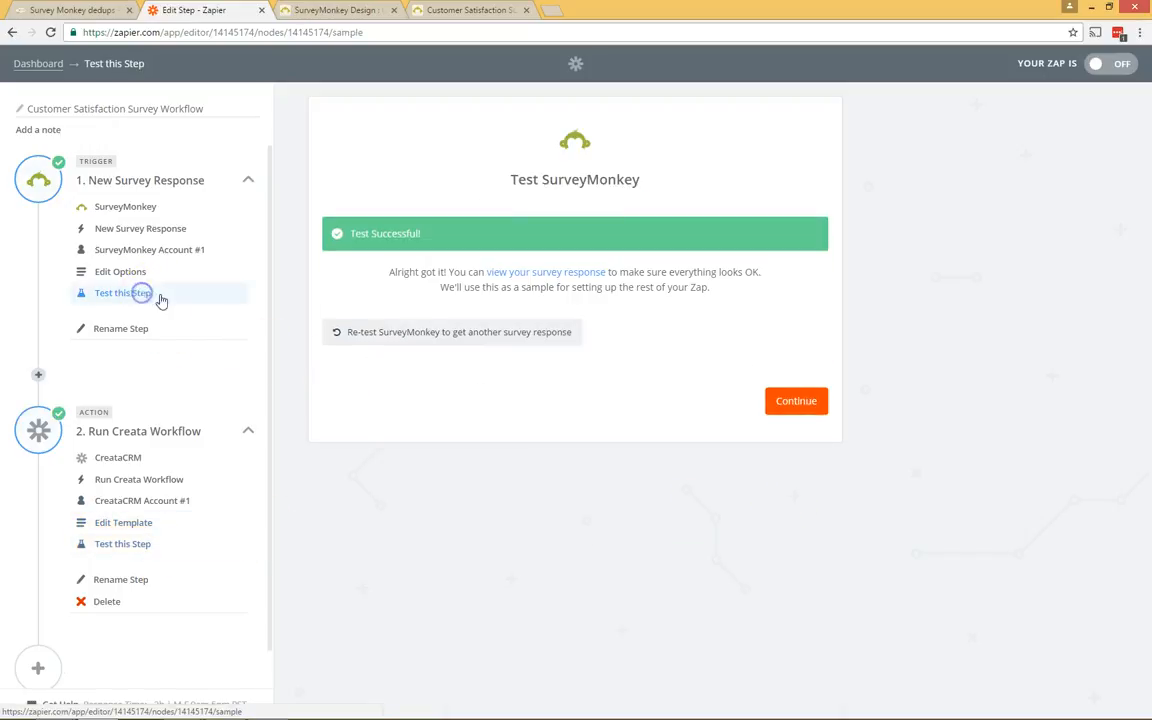
pyautogui.click(463, 336)
pyautogui.click(770, 520)
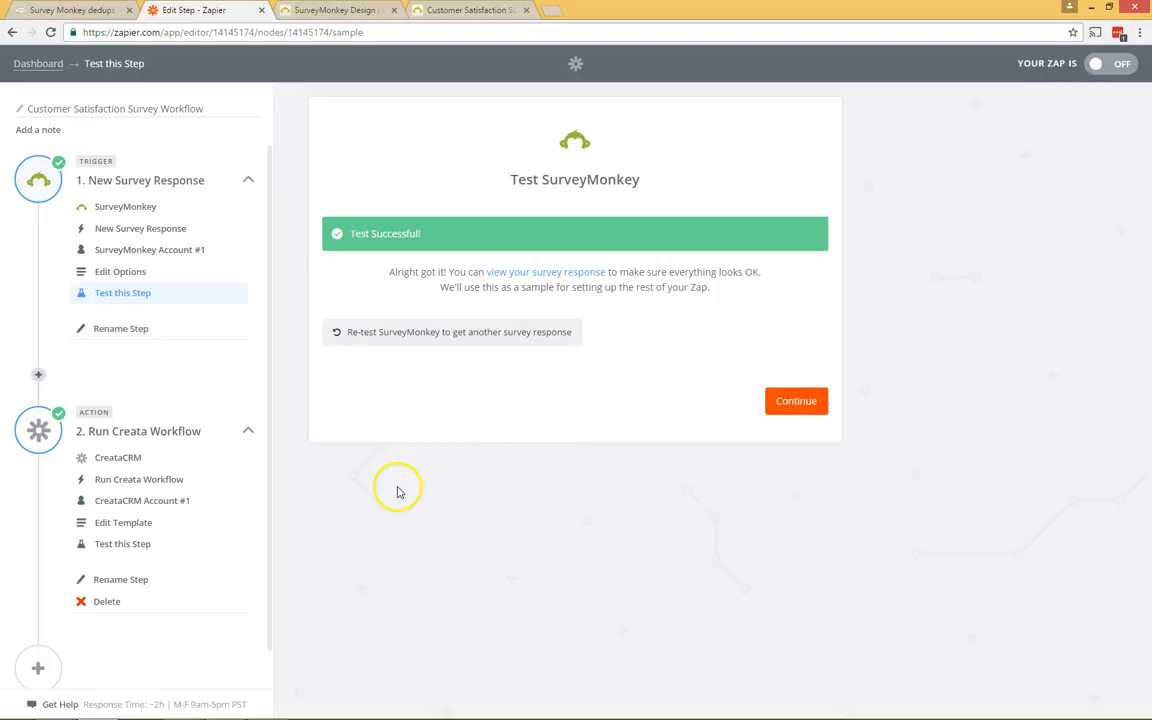
pyautogui.click(800, 413)
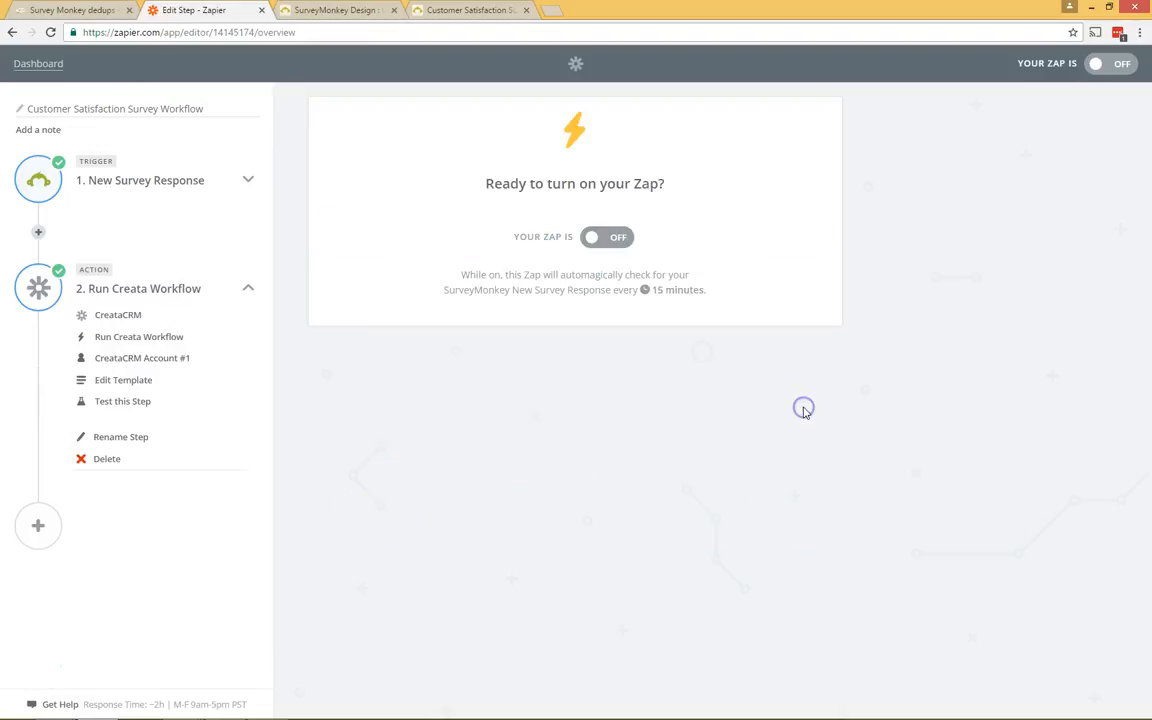
# Step: Re-test the CreataCRM action, checking the workflow name and mapped values before creating the test workflow
pyautogui.click(123, 400)
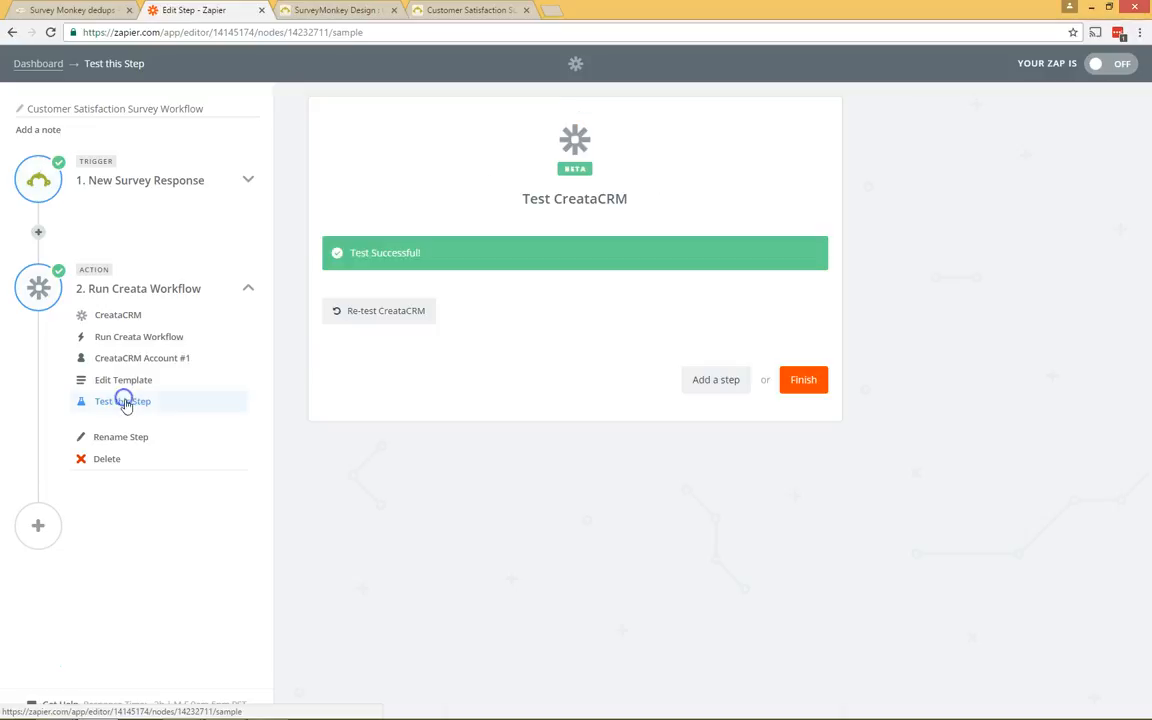
pyautogui.click(386, 311)
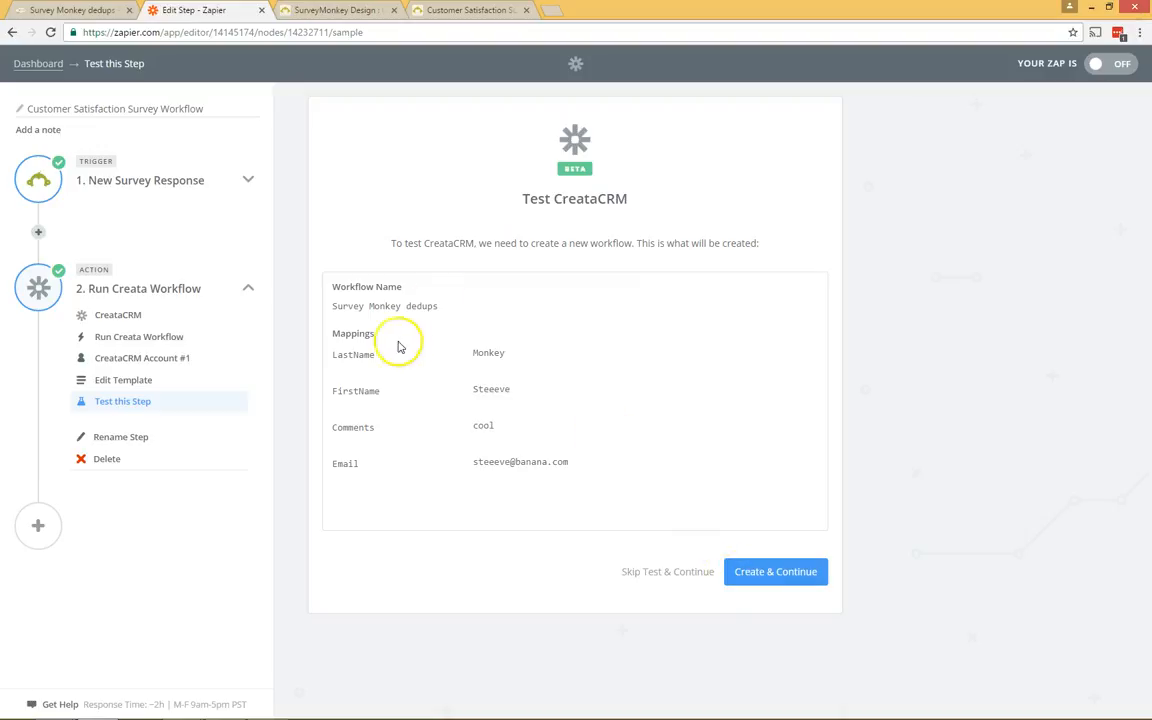
pyautogui.moveTo(438, 309); pyautogui.dragTo(341, 308)
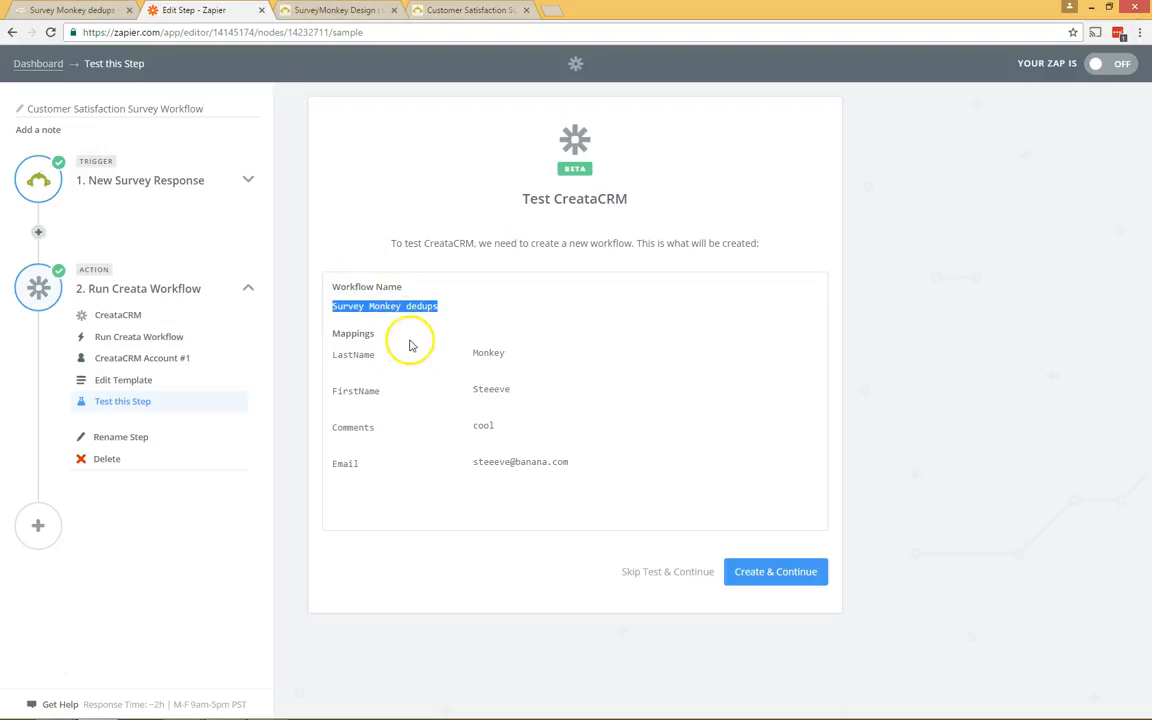
pyautogui.doubleClick(495, 353)
pyautogui.doubleClick(496, 390)
pyautogui.doubleClick(484, 426)
pyautogui.moveTo(424, 420); pyautogui.dragTo(540, 465)
pyautogui.click(784, 578)
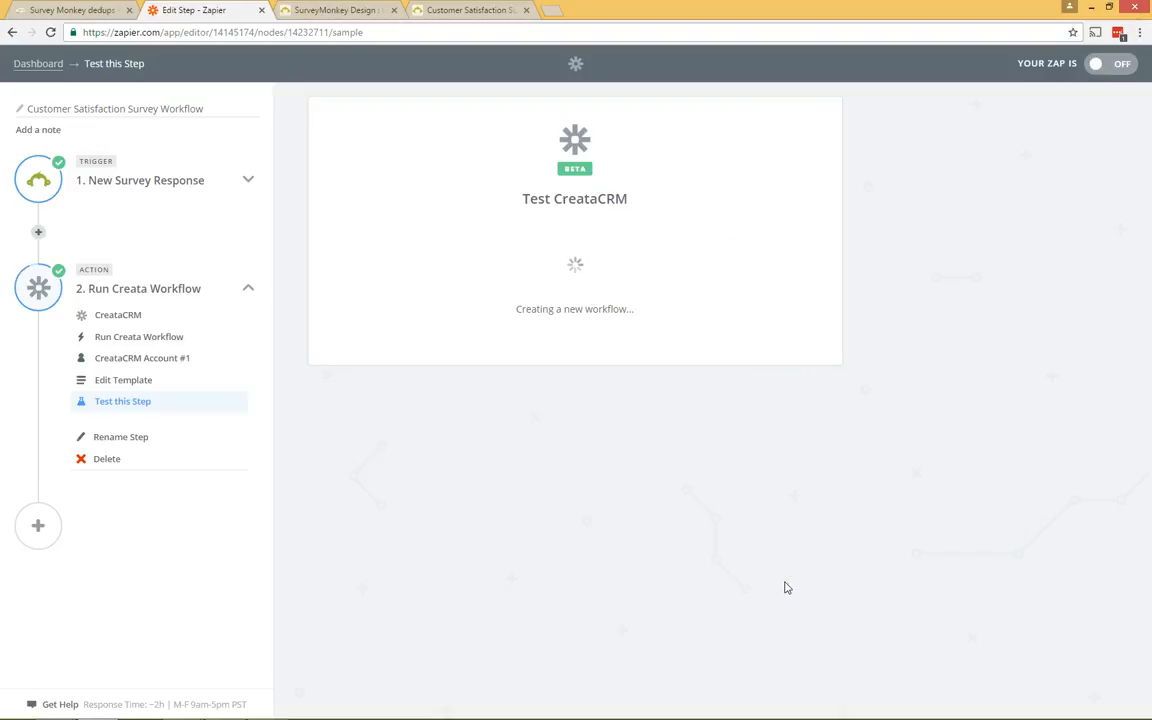
pyautogui.click(687, 580)
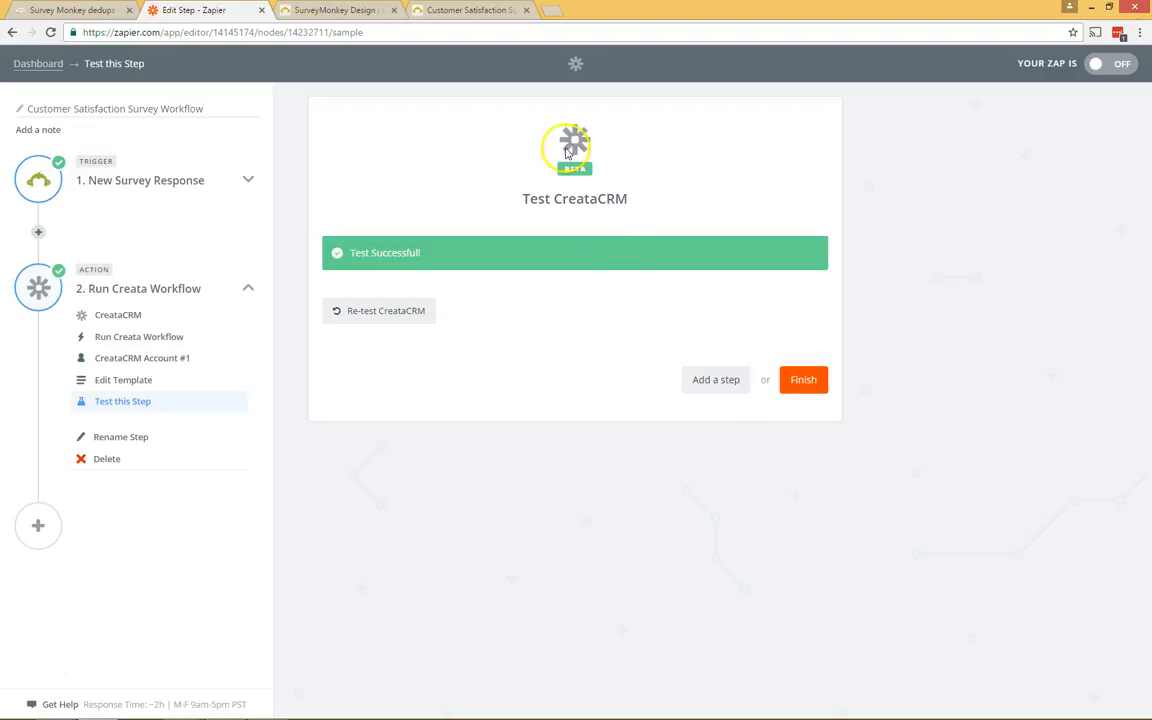
# Step: Switch to CreataCRM and show the Survey Monkey dedups webhook workflow in the full-size Workflow Designer, starting from its first blocks
pyautogui.click(90, 12)
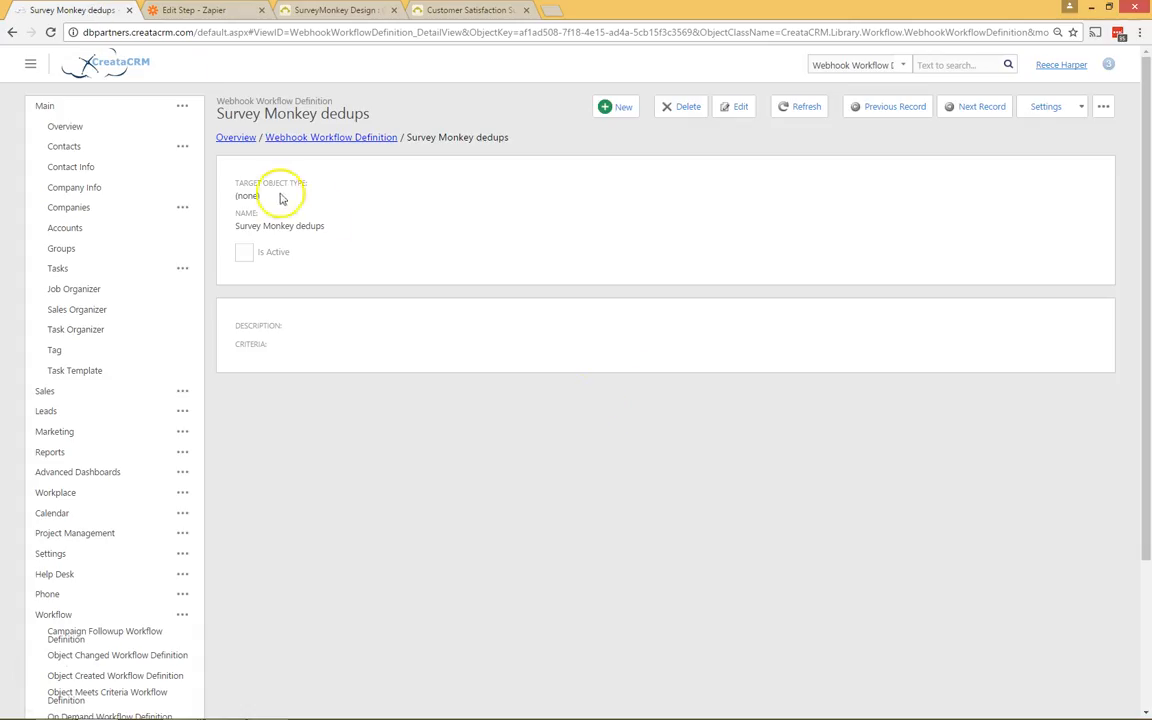
pyautogui.scroll(-2, 200, 560)
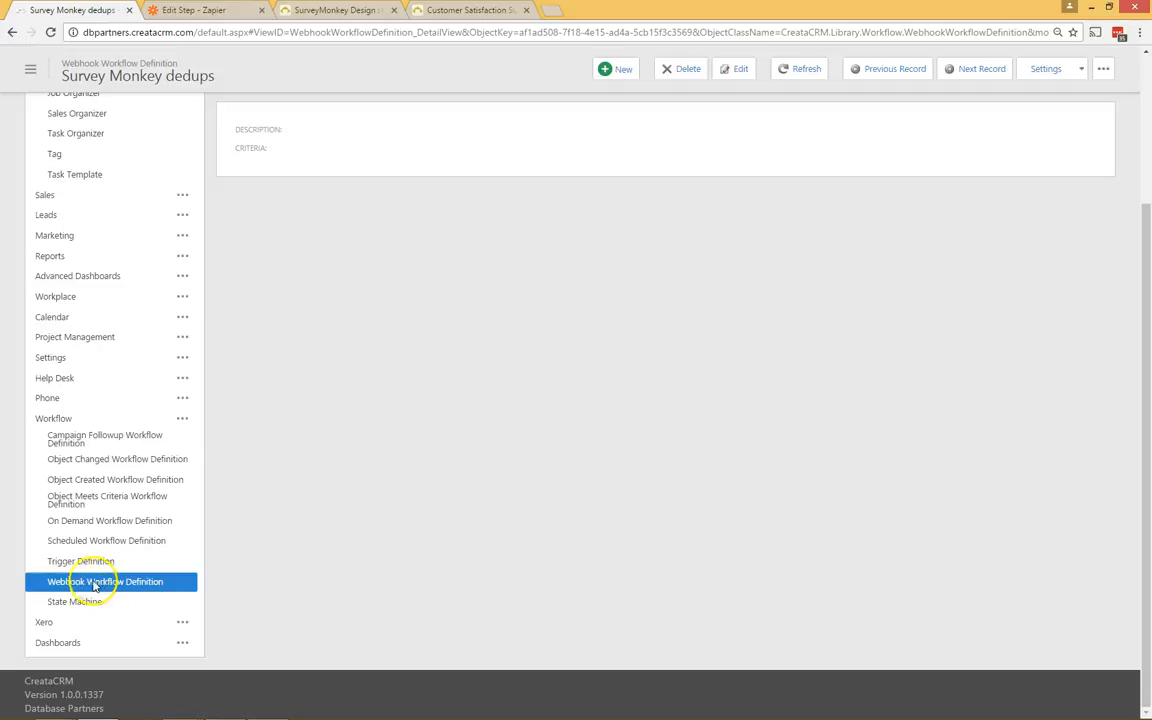
pyautogui.scroll(2, 200, 550)
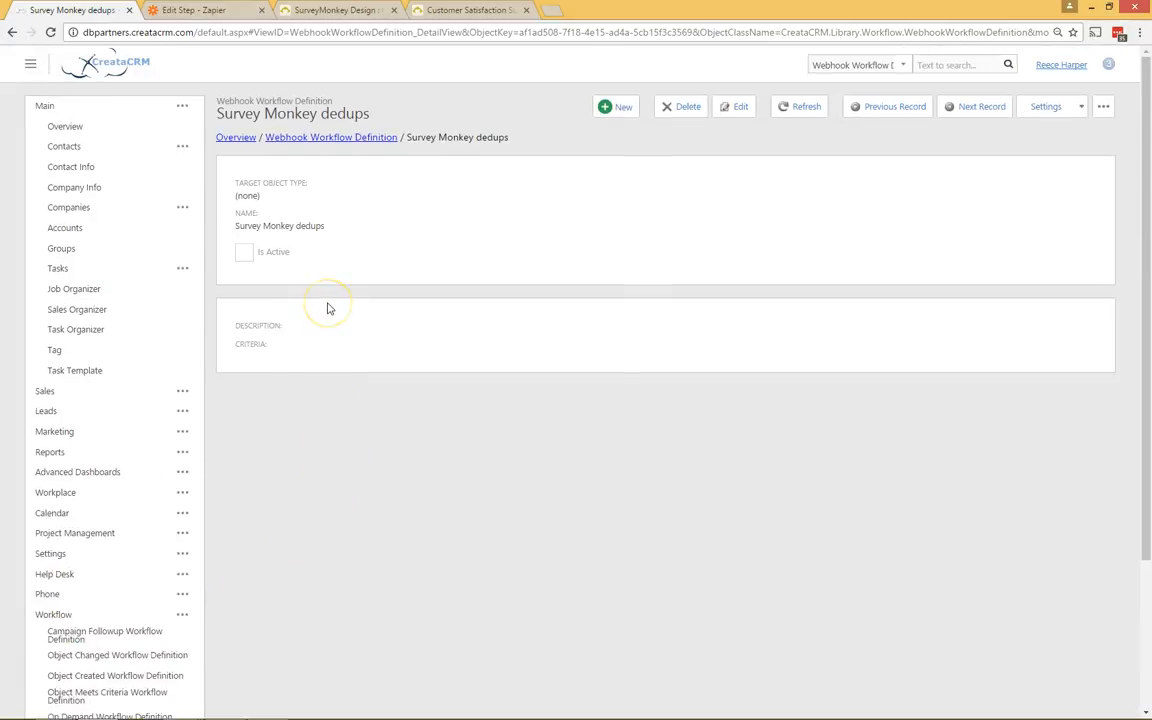
pyautogui.click(1108, 113)
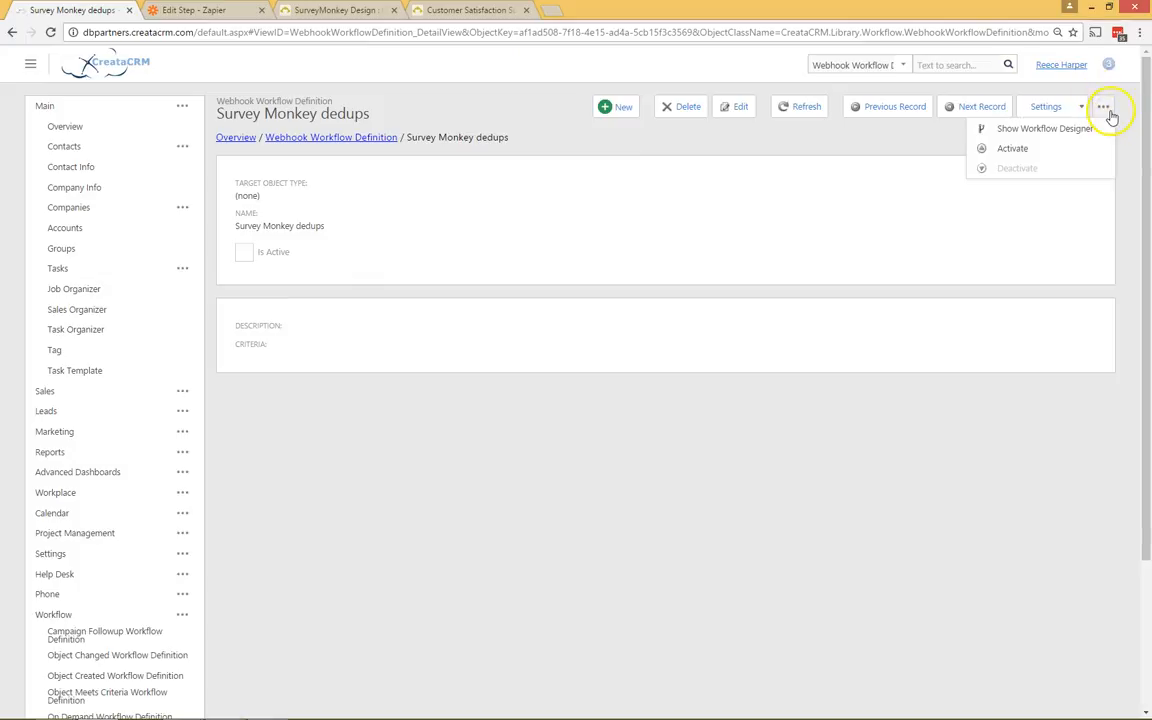
pyautogui.click(1080, 128)
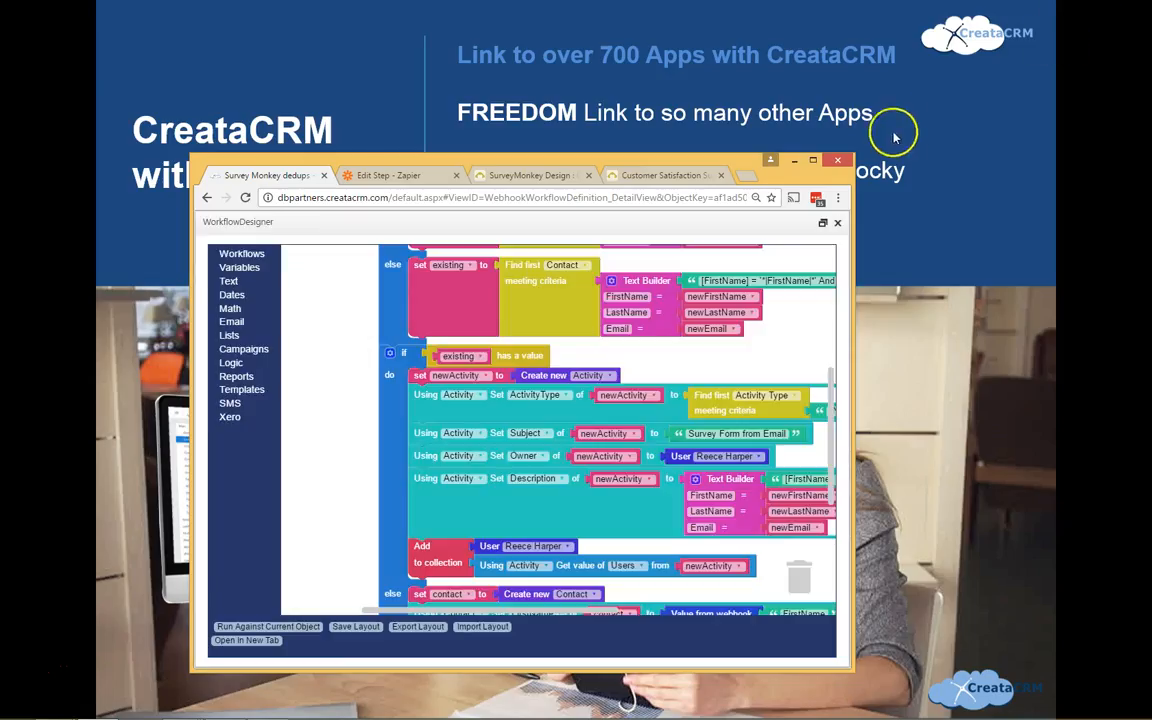
pyautogui.click(816, 162)
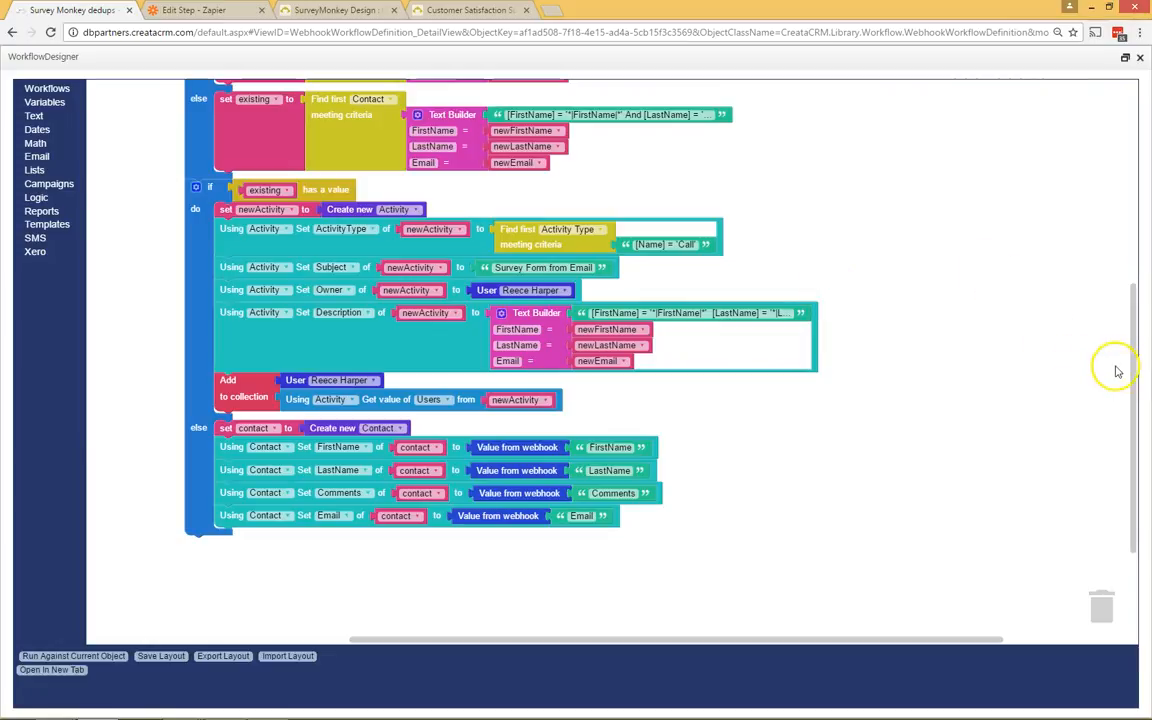
pyautogui.moveTo(1131, 368); pyautogui.dragTo(1126, 241)
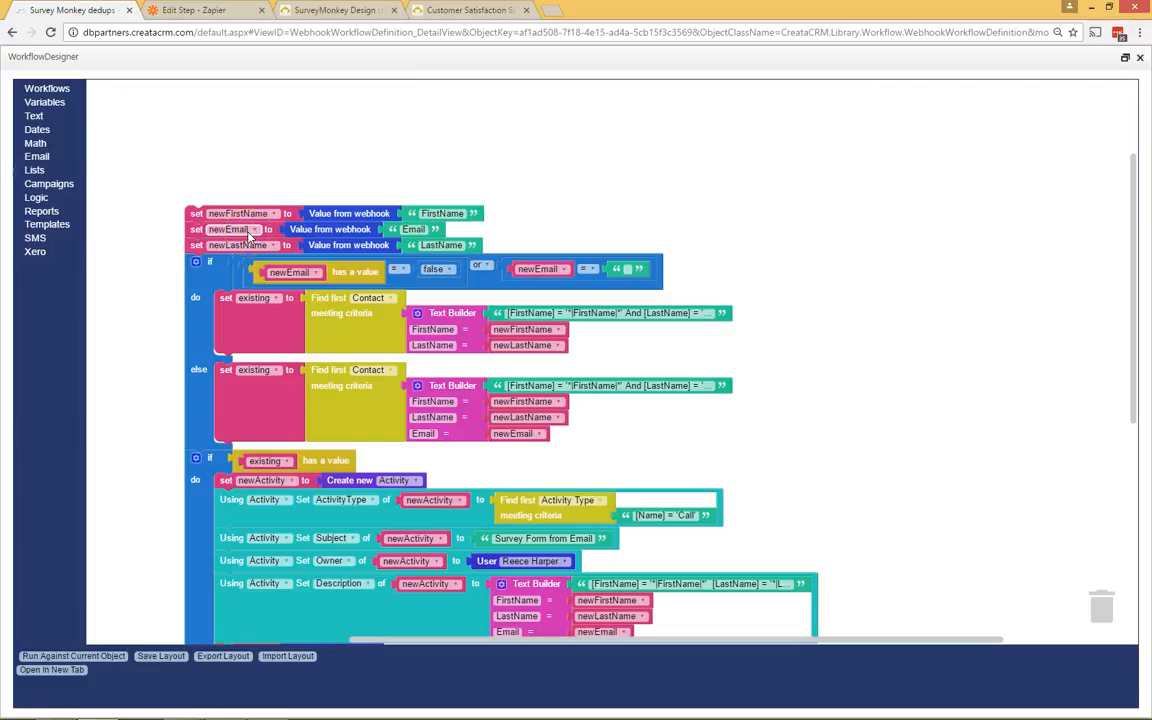
# Step: Check the Run Creata Workflow template's field mappings in Zapier, and return to the CreataCRM workflow designer
pyautogui.click(384, 11)
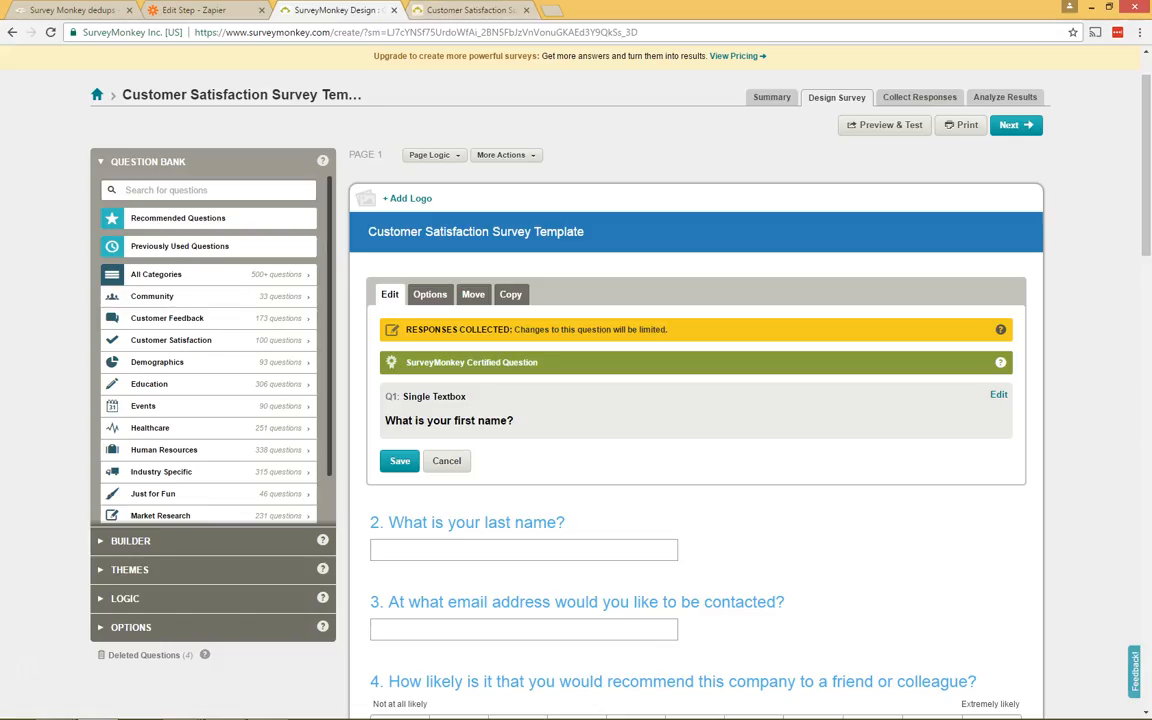
pyautogui.click(452, 9)
pyautogui.click(190, 10)
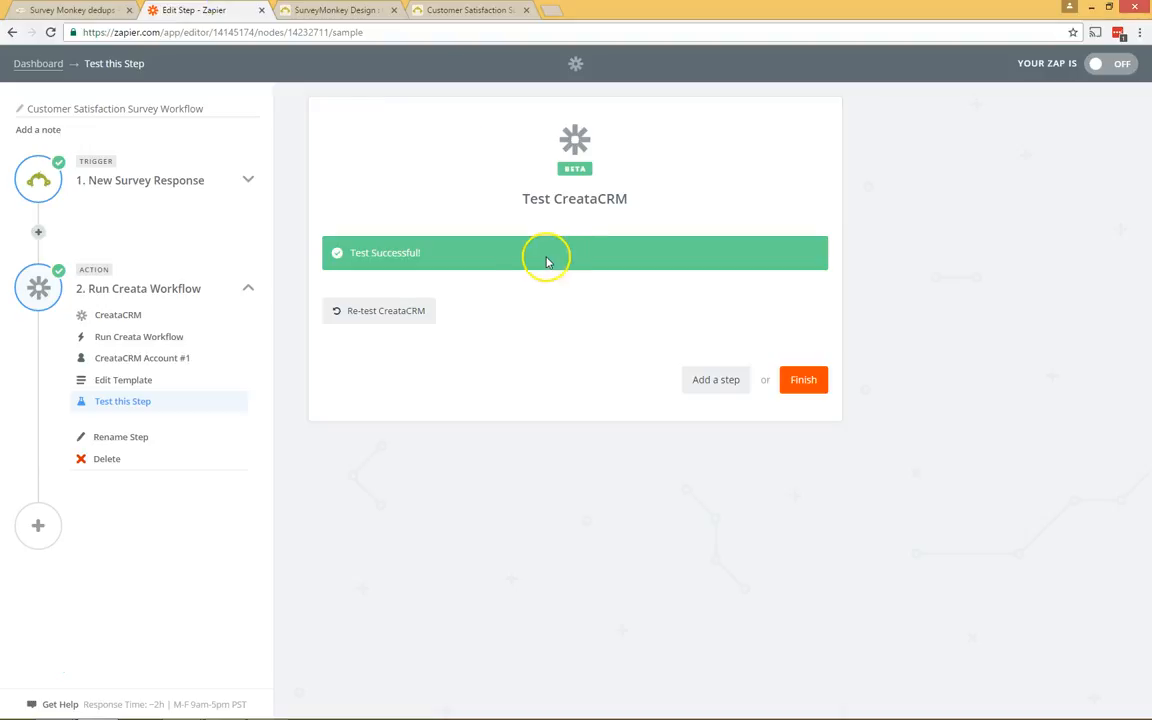
pyautogui.click(142, 383)
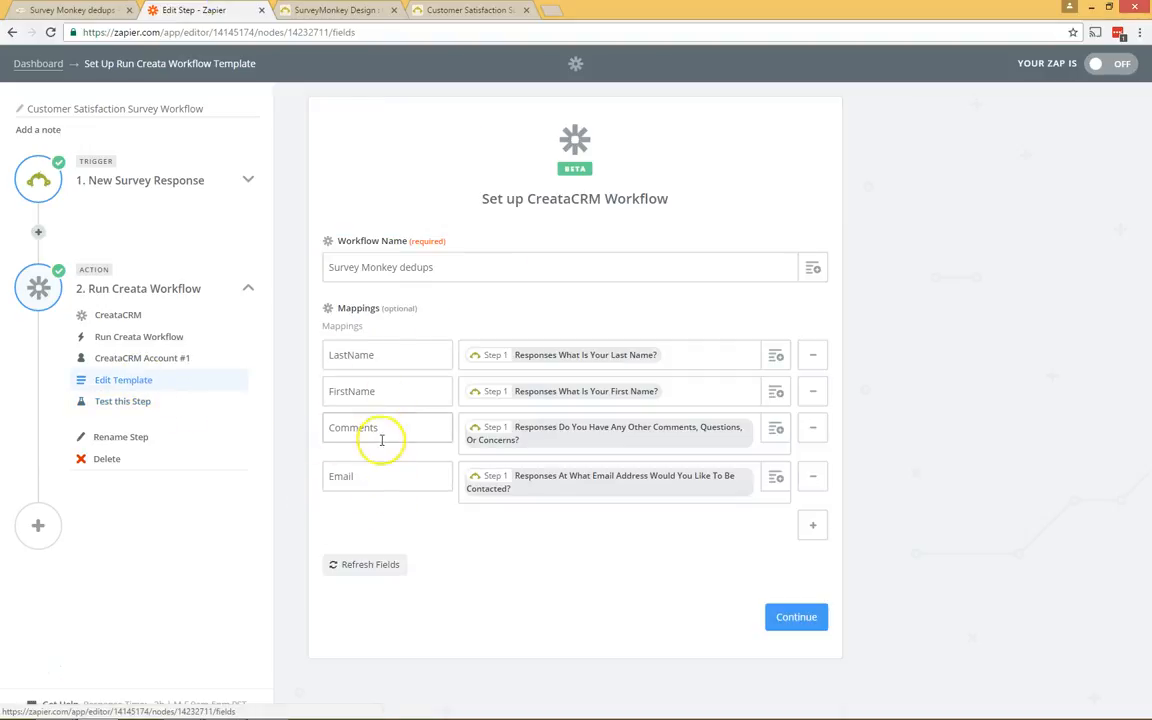
pyautogui.click(70, 10)
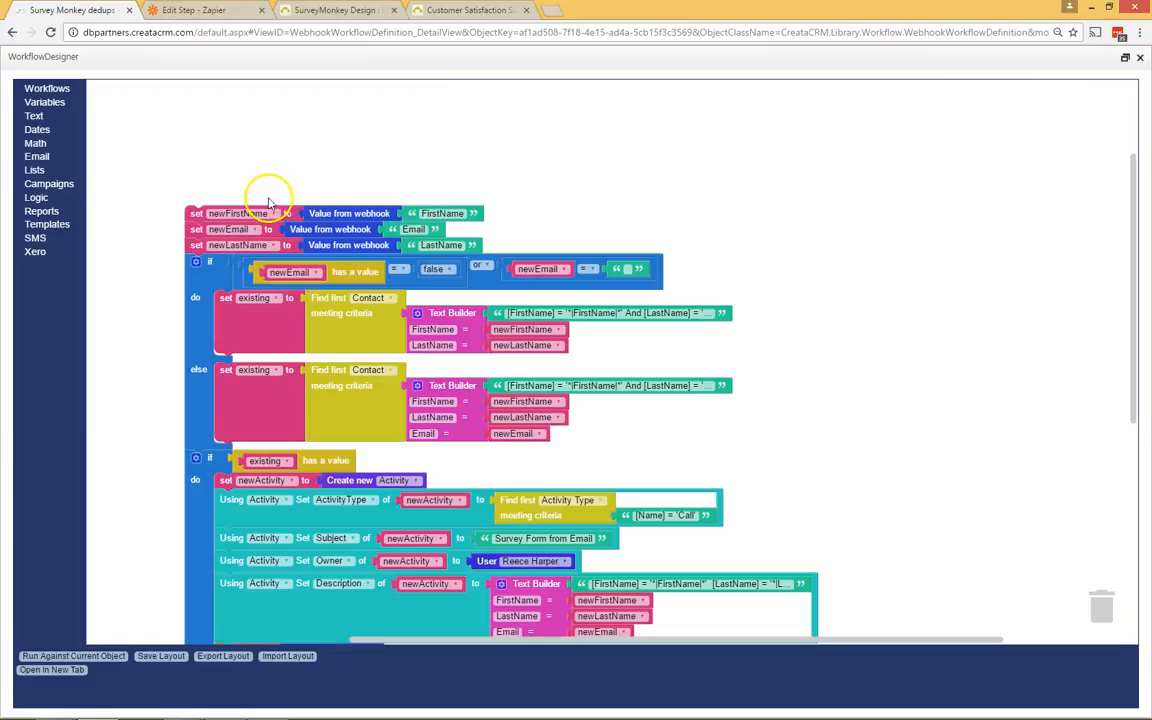
# Step: Examine the workflow's webhook variables, duplicate-contact conditions, activity and new-contact blocks, along with the available Logic blocks
pyautogui.moveTo(1131, 237); pyautogui.dragTo(1126, 267)
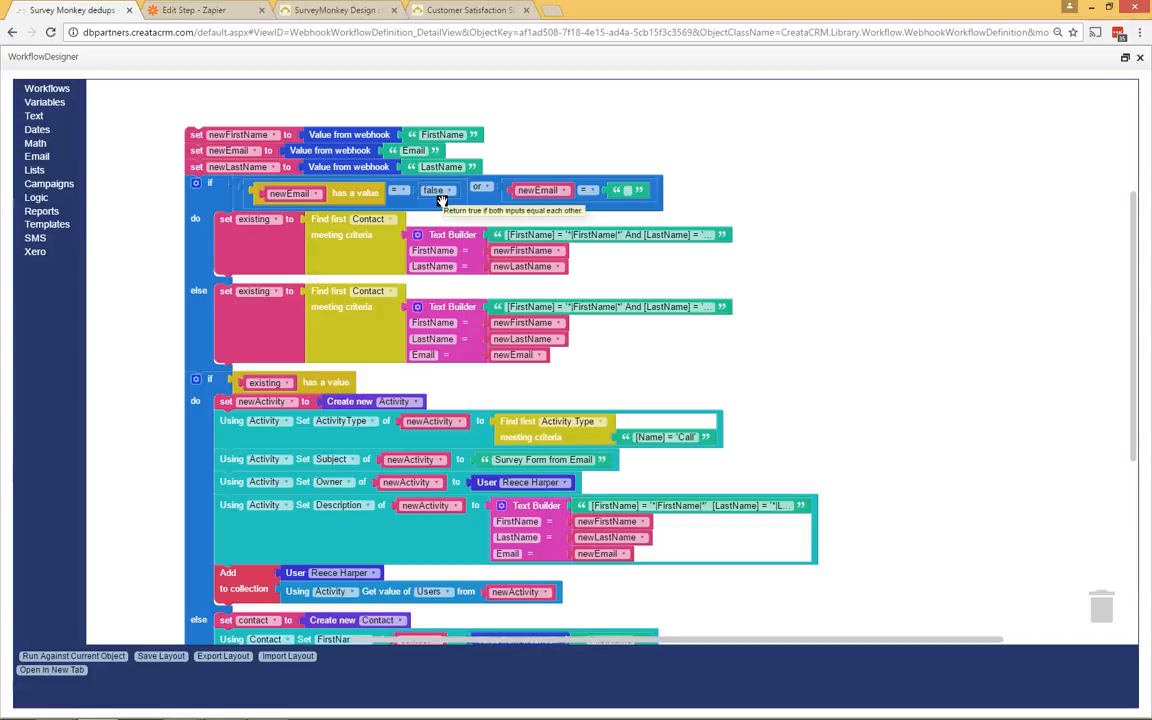
pyautogui.click(58, 199)
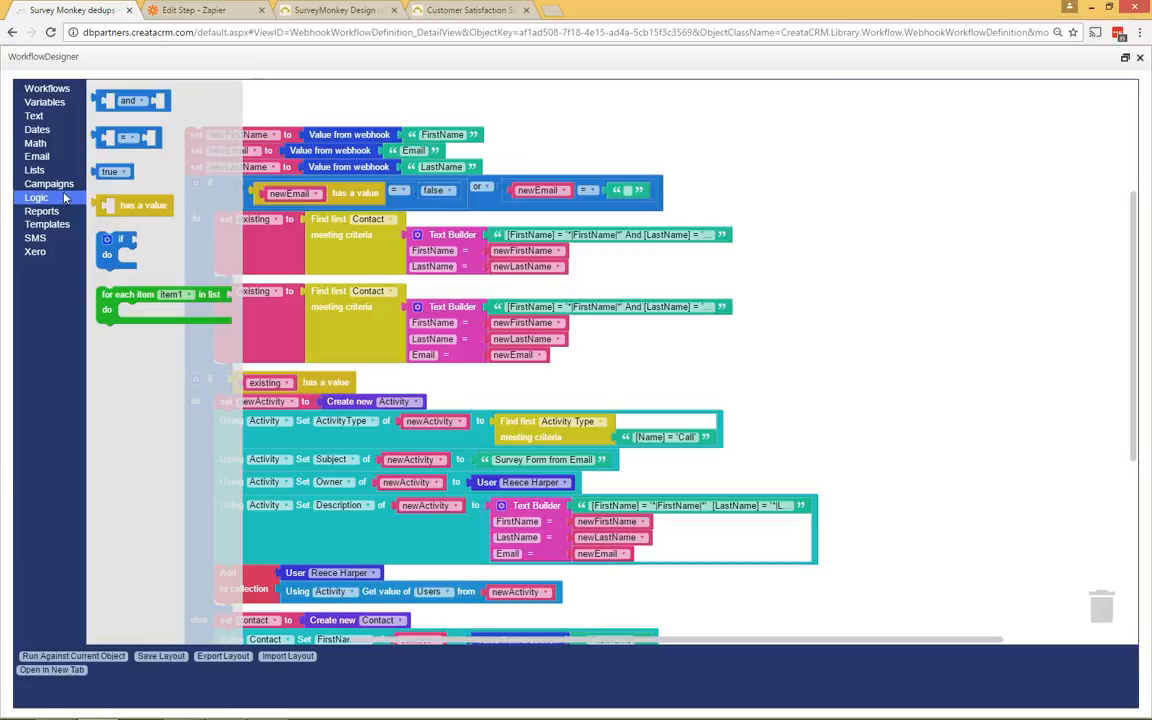
pyautogui.click(104, 292)
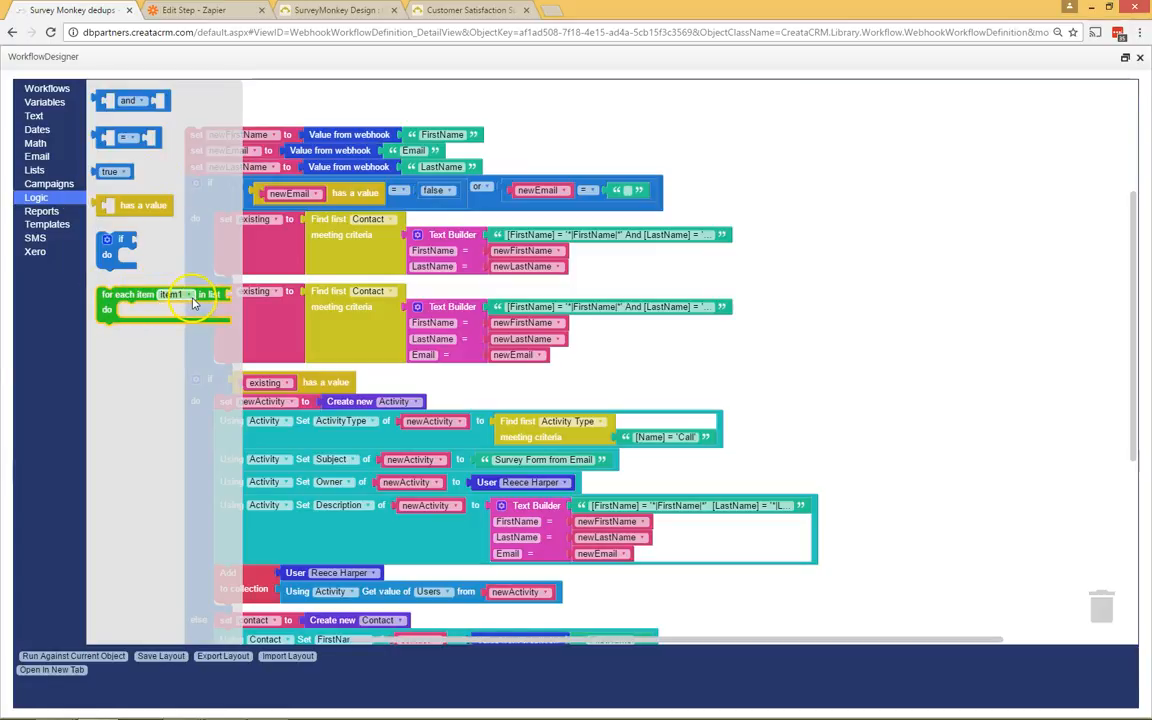
pyautogui.click(822, 327)
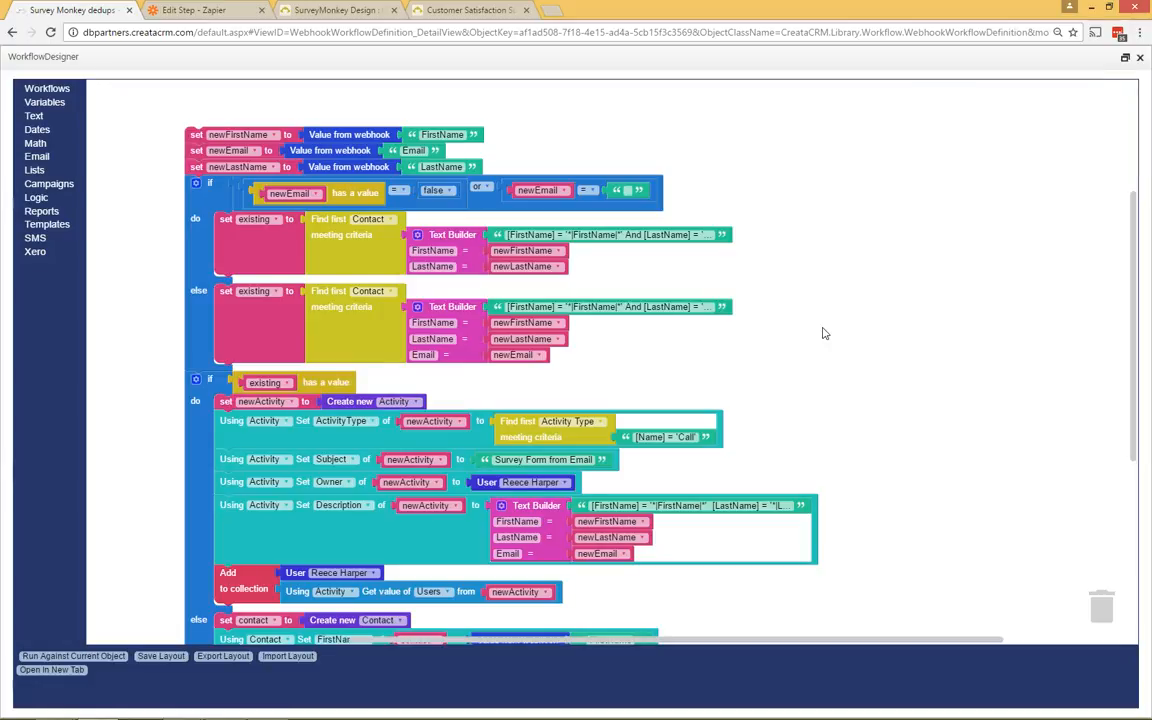
pyautogui.moveTo(1129, 329); pyautogui.dragTo(1112, 364)
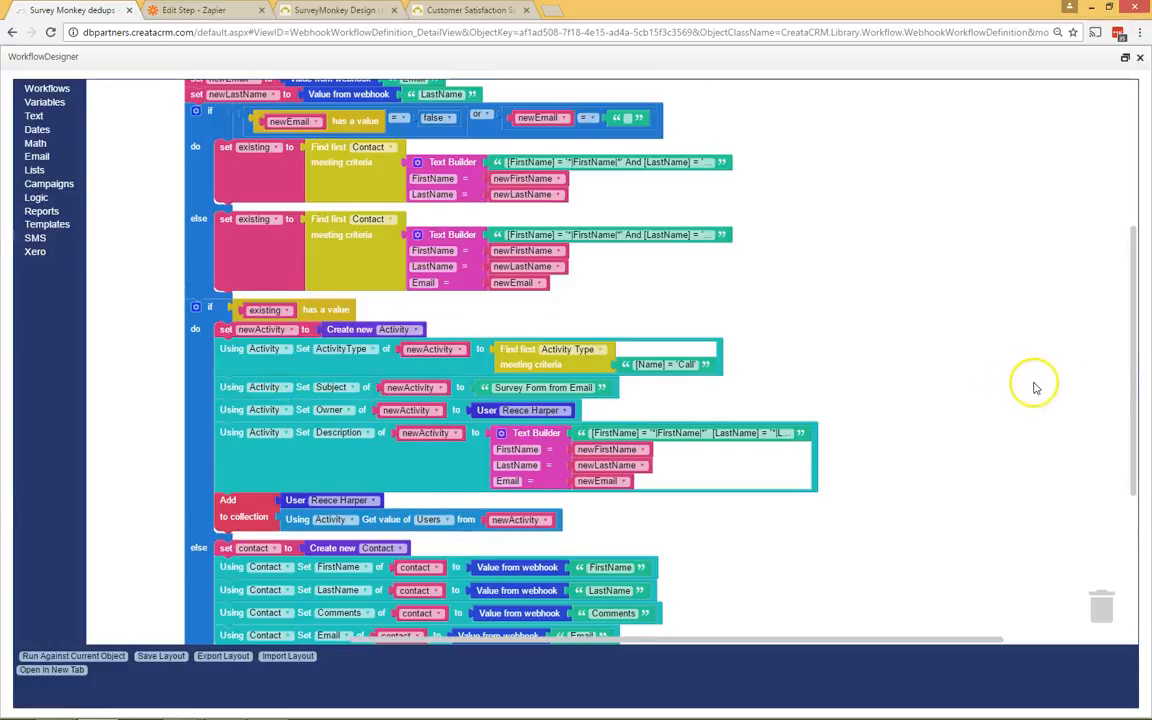
pyautogui.moveTo(1124, 380)
pyautogui.mouseDown()
pyautogui.moveTo(1131, 434)
pyautogui.moveTo(1119, 350)
pyautogui.moveTo(1119, 403)
pyautogui.mouseUp()
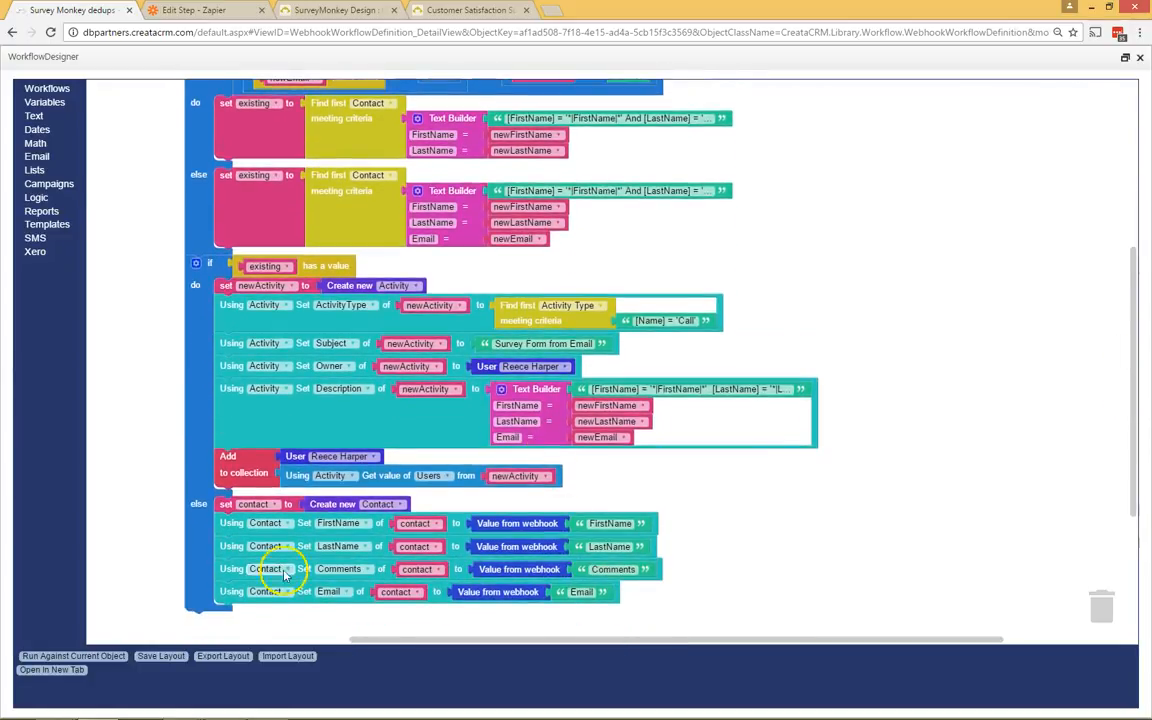
# Step: Close the workflow designer and review the newest contact created today, including its details, activities and send options
pyautogui.click(1139, 60)
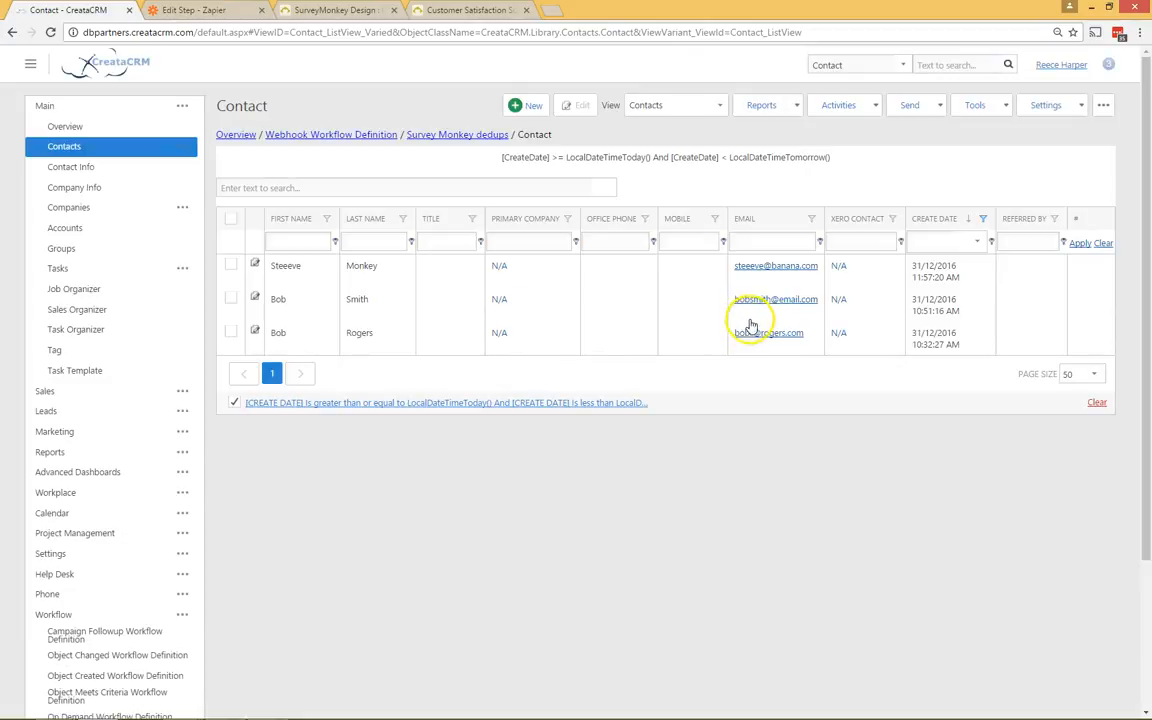
pyautogui.click(368, 265)
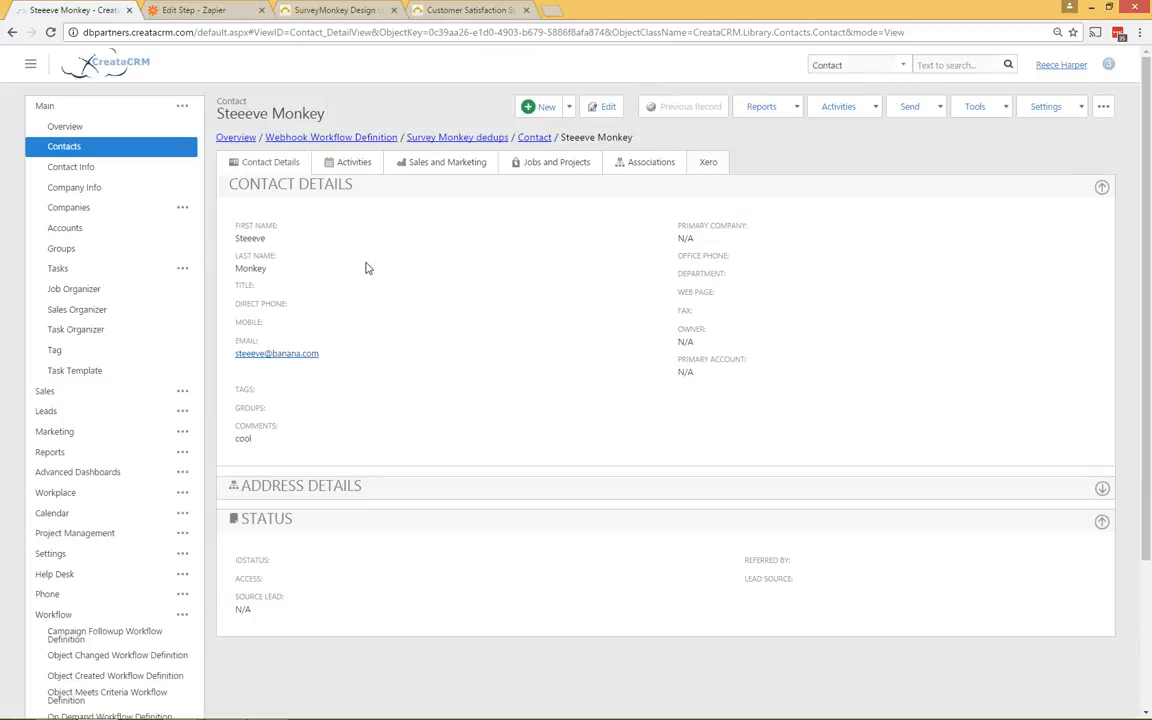
pyautogui.click(353, 161)
pyautogui.moveTo(325, 212); pyautogui.dragTo(320, 265)
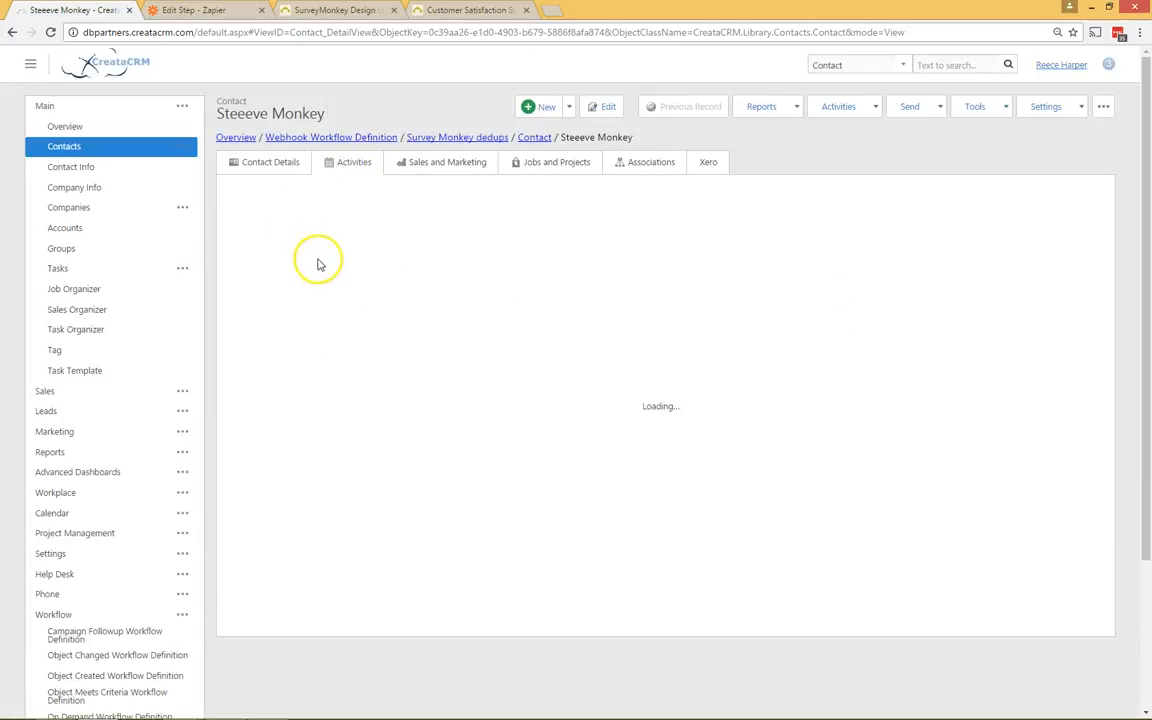
pyautogui.click(266, 156)
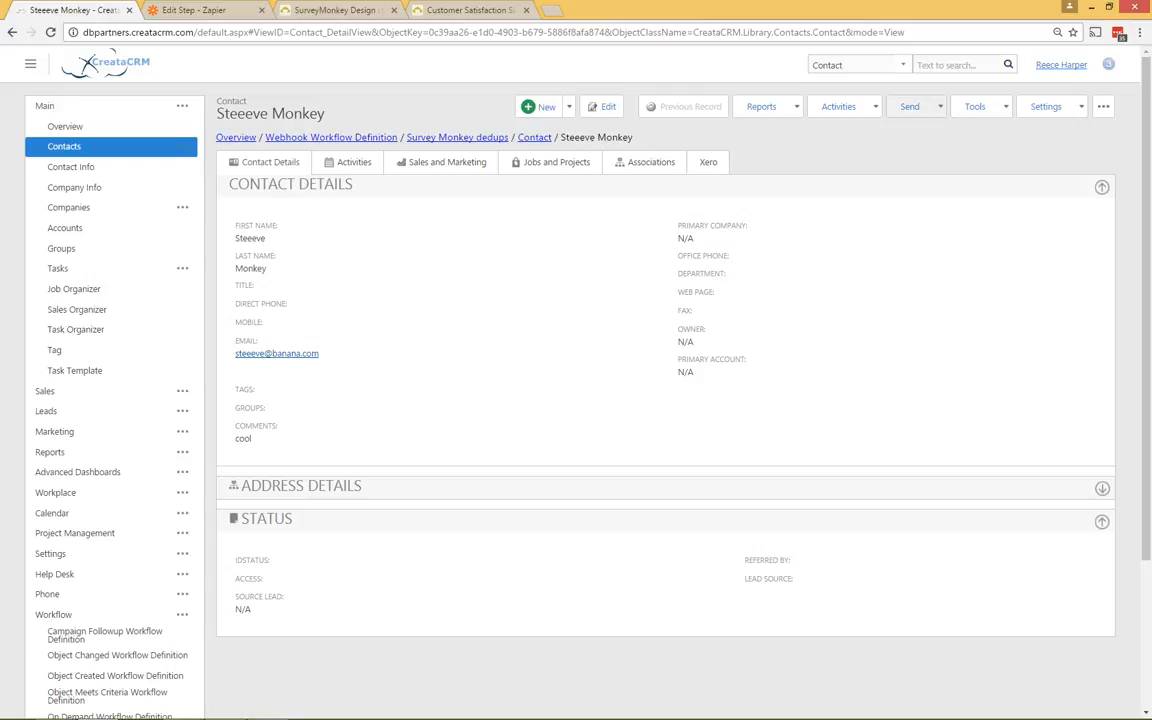
pyautogui.click(909, 106)
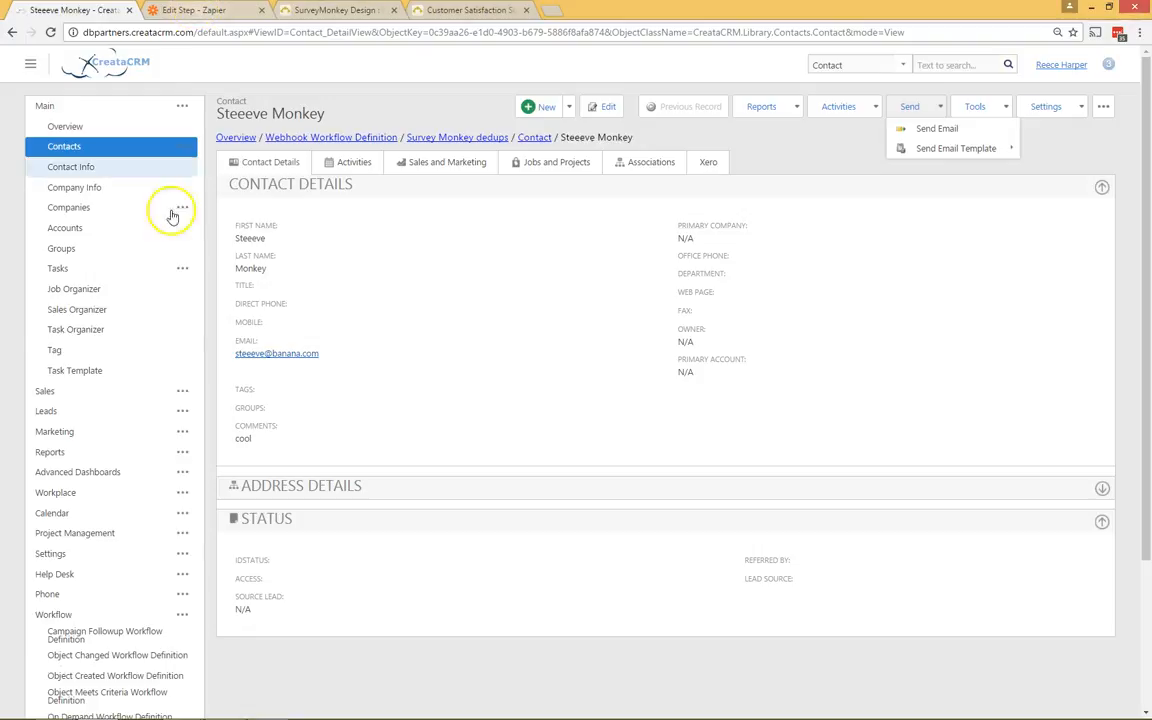
# Step: Switch to Zapier and re-test the New Survey Response trigger by fetching another response from the Customer Satisfaction Survey Template
pyautogui.click(190, 10)
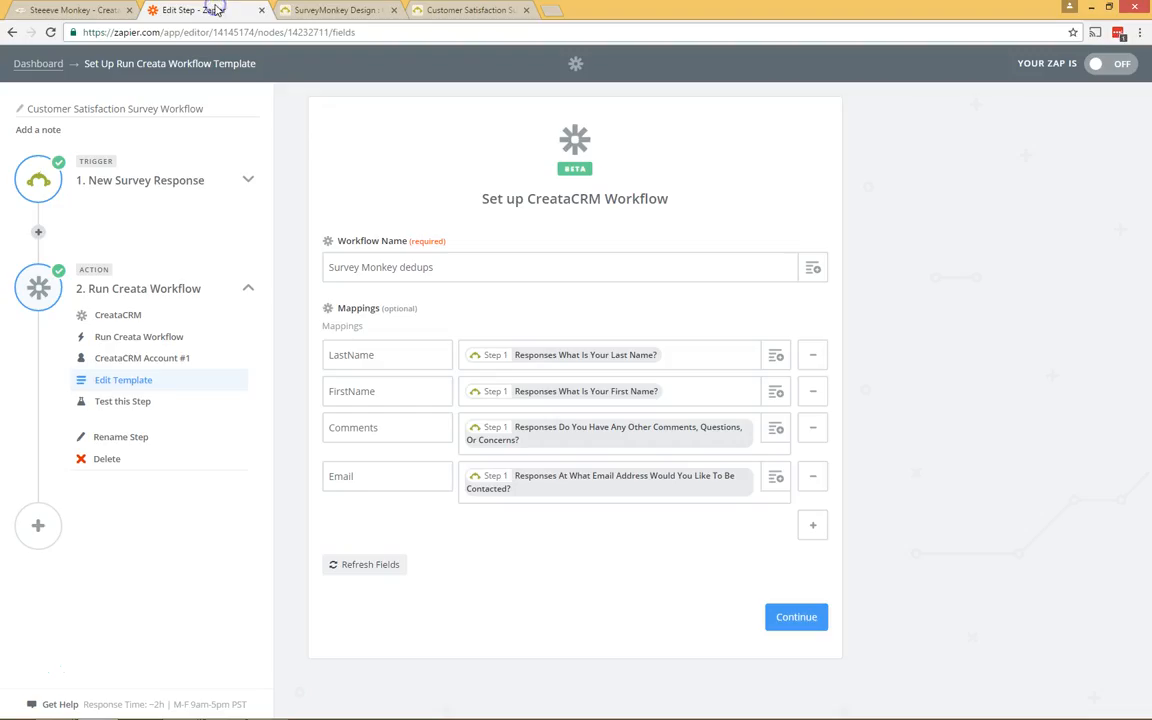
pyautogui.click(246, 180)
pyautogui.click(145, 293)
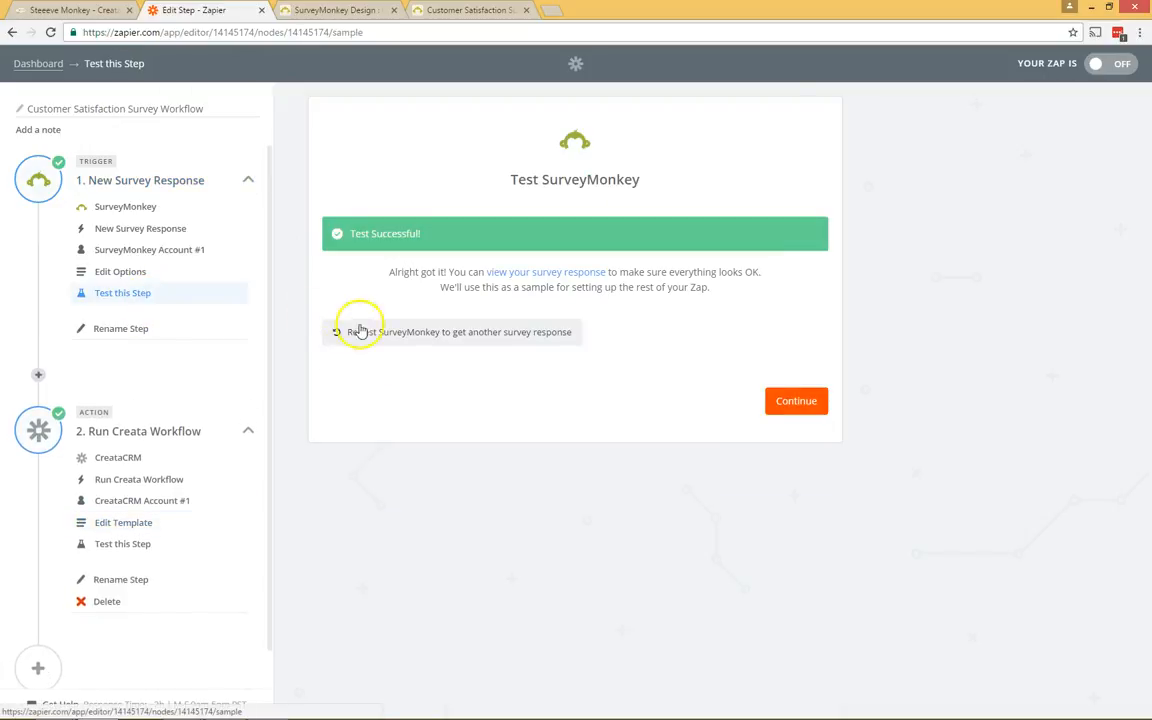
pyautogui.click(500, 334)
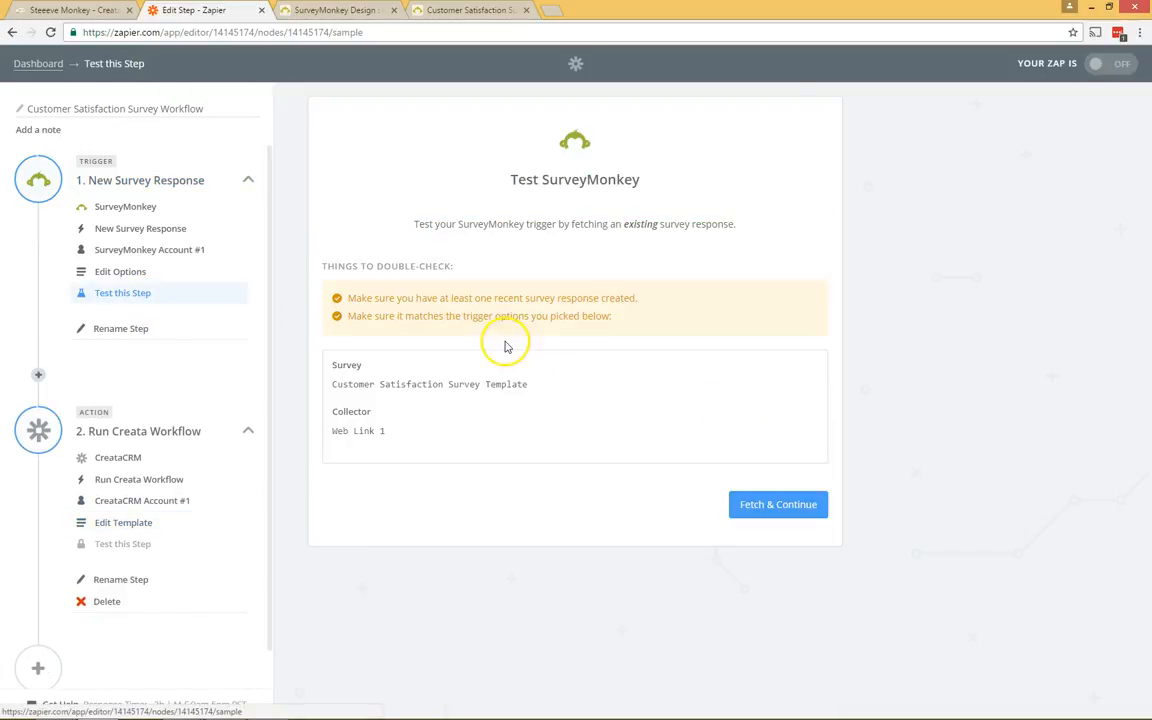
pyautogui.click(769, 505)
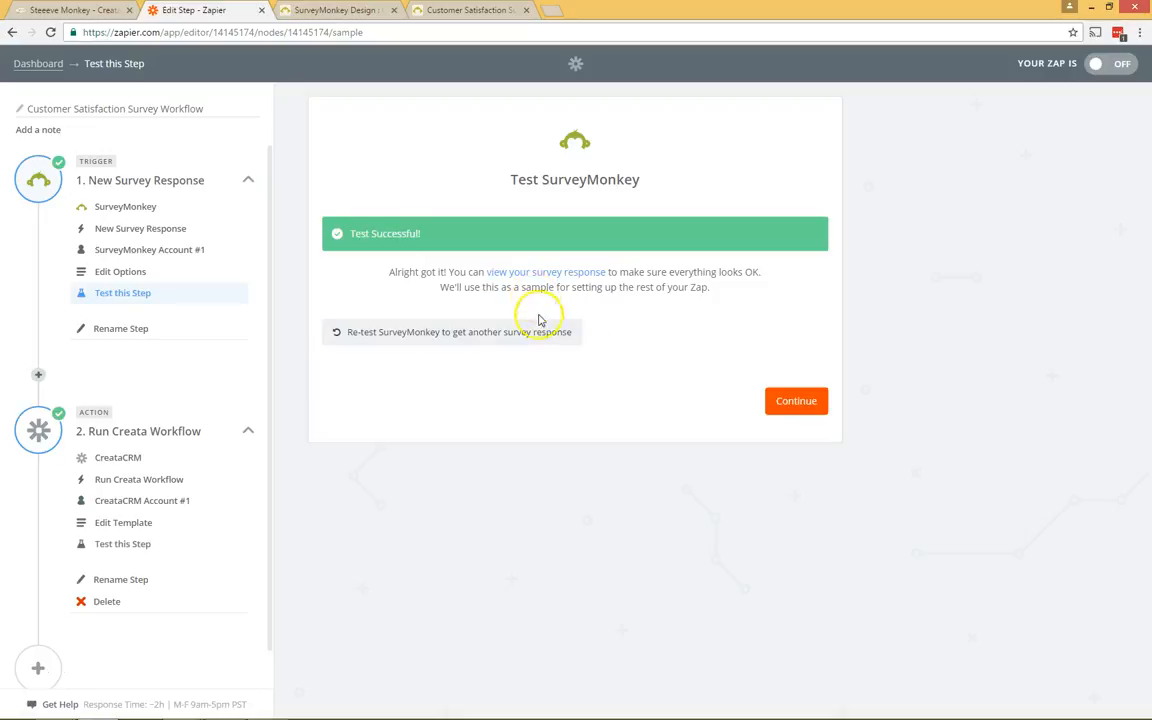
# Step: Review the fetched survey response, and re-test the Run Creata Workflow action with the Survey Monkey dedups workflow
pyautogui.click(561, 272)
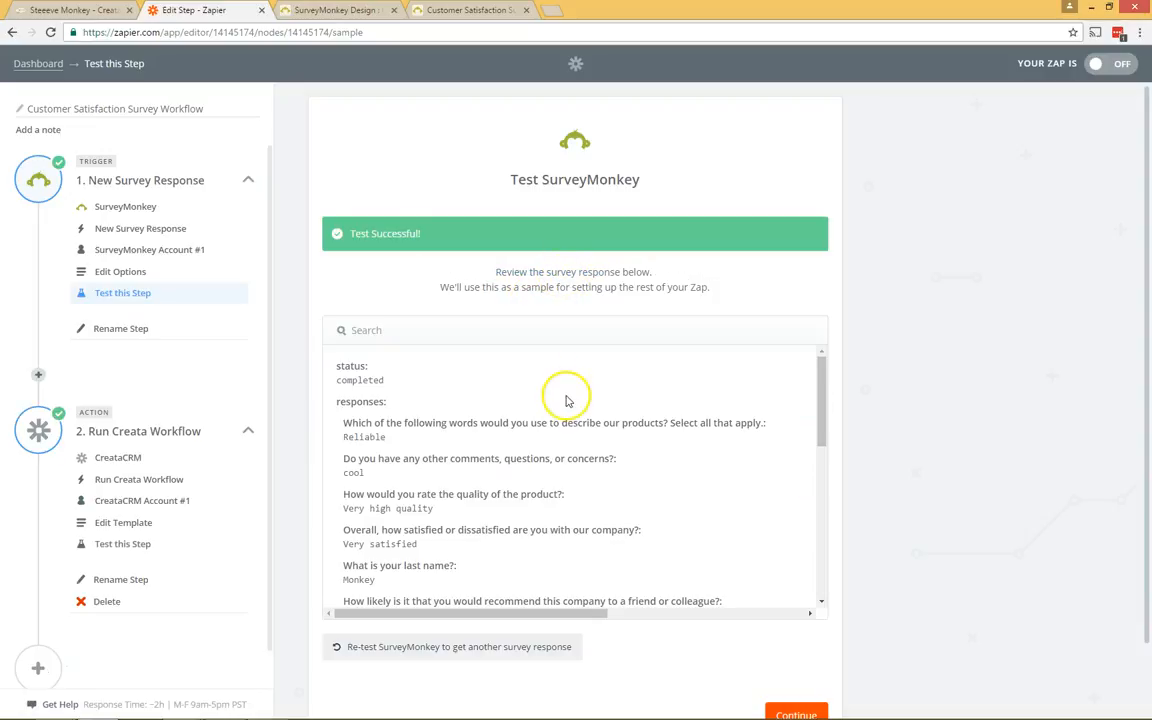
pyautogui.scroll(-3, 494, 438)
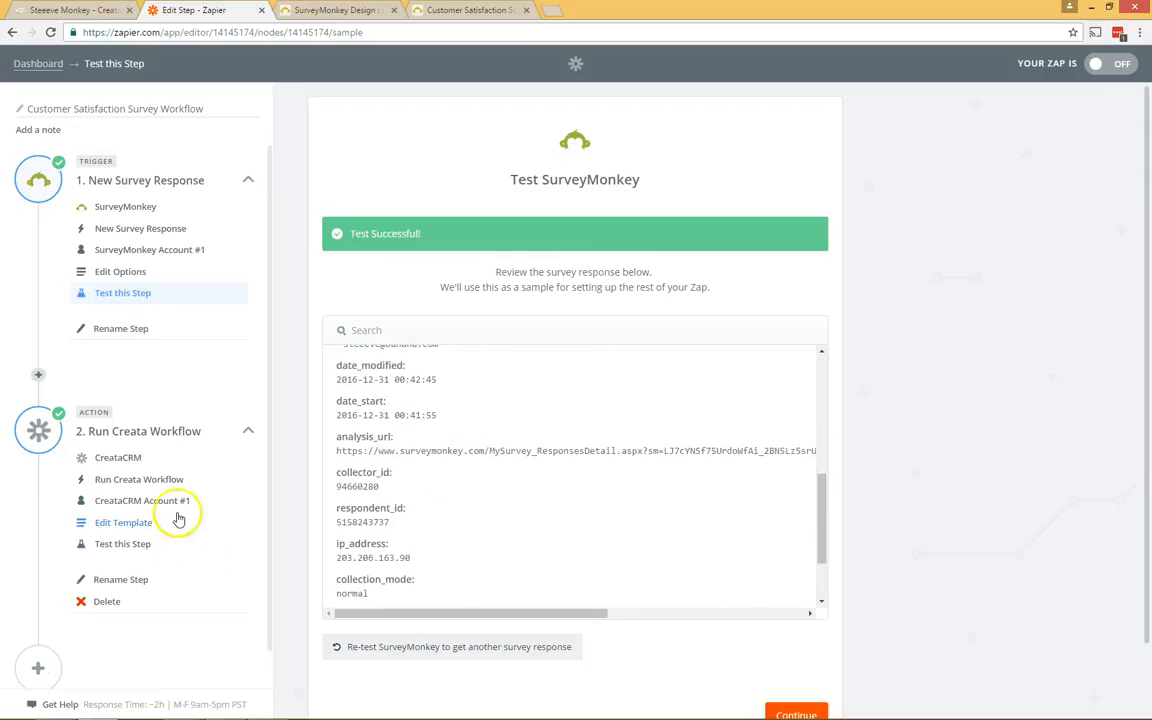
pyautogui.click(131, 544)
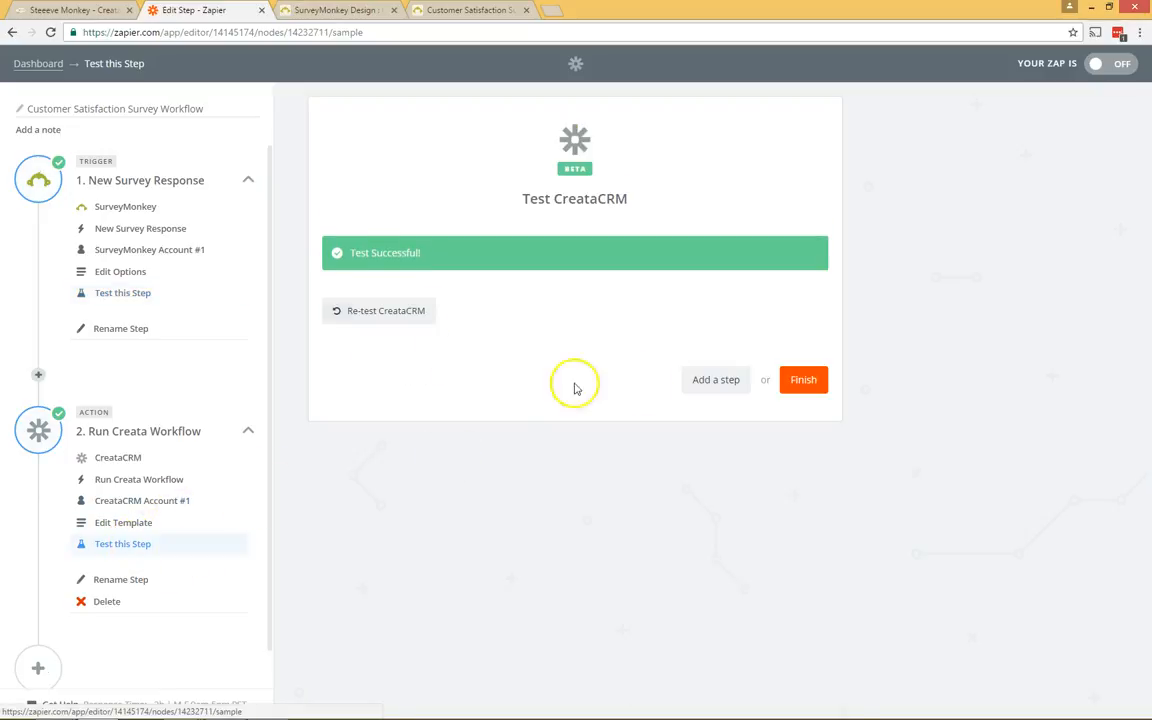
pyautogui.click(412, 315)
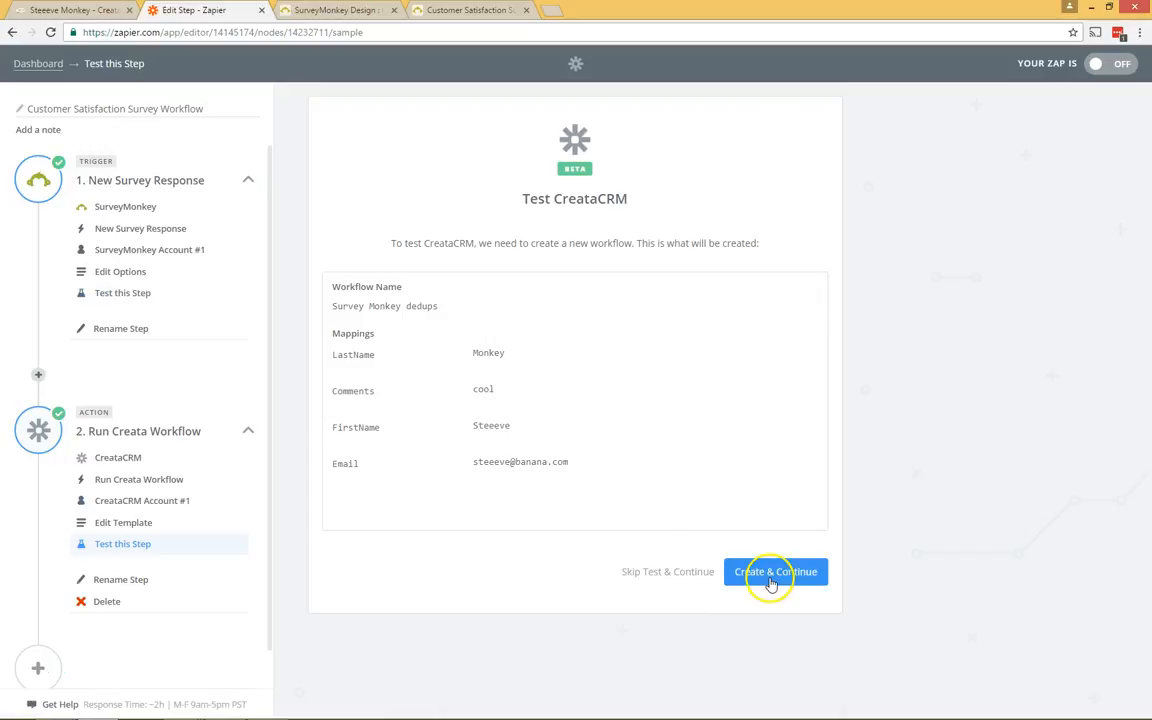
pyautogui.click(771, 503)
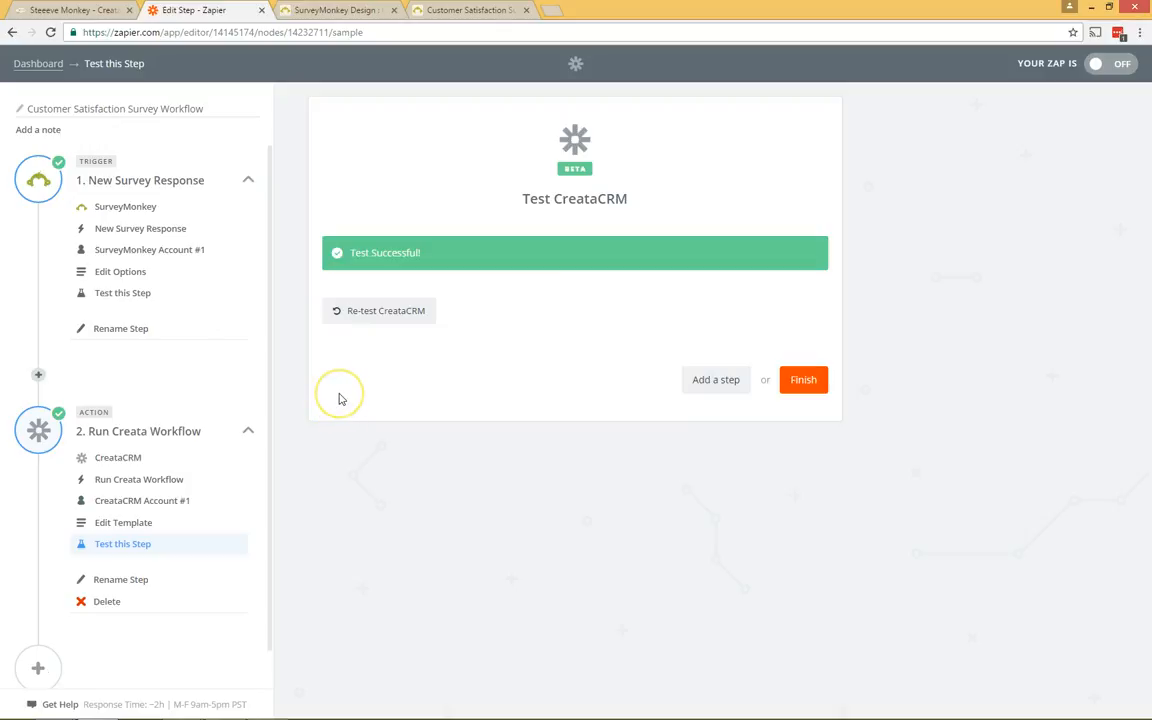
pyautogui.click(440, 436)
# Step: Switch to CreataCRM and examine the Survey Monkey dedups workflow's duplicate check, activity and new-contact blocks in the maximized designer
pyautogui.click(43, 8)
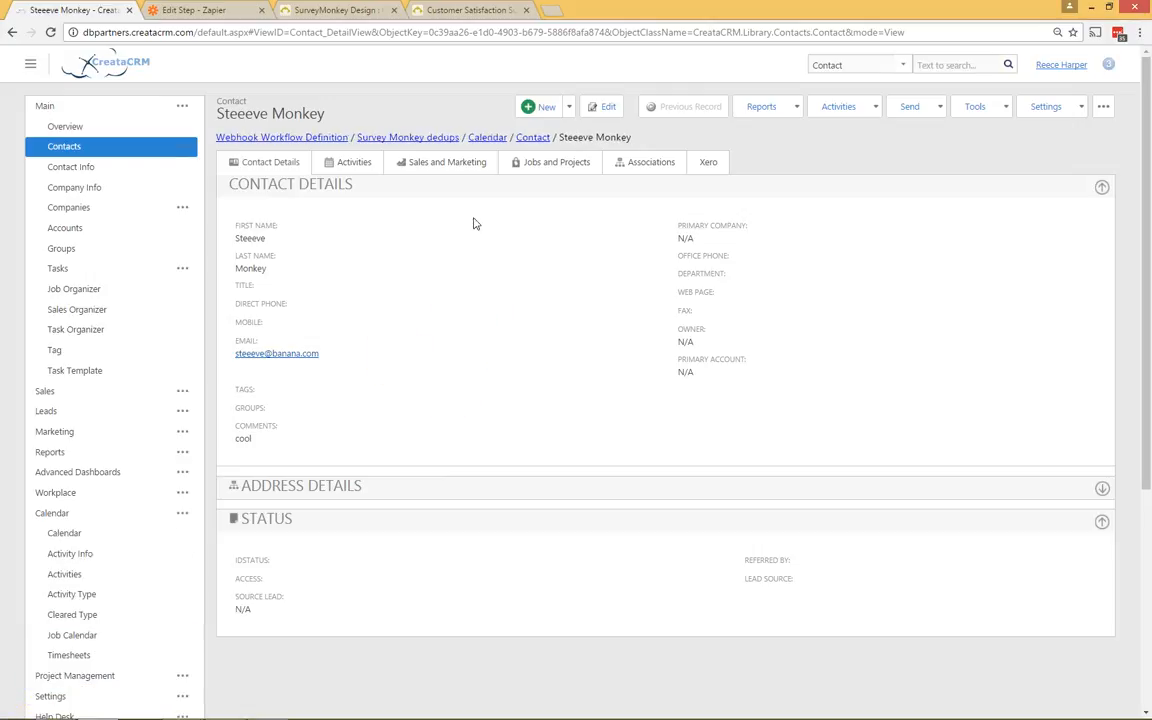
pyautogui.click(432, 138)
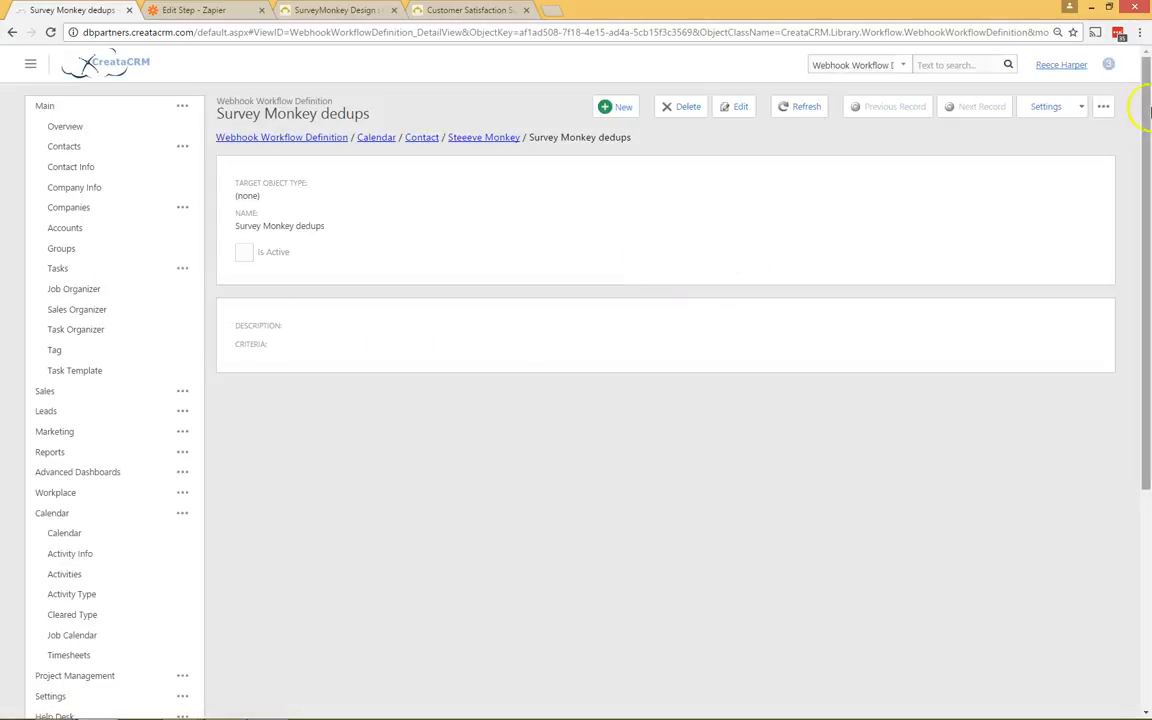
pyautogui.click(1104, 108)
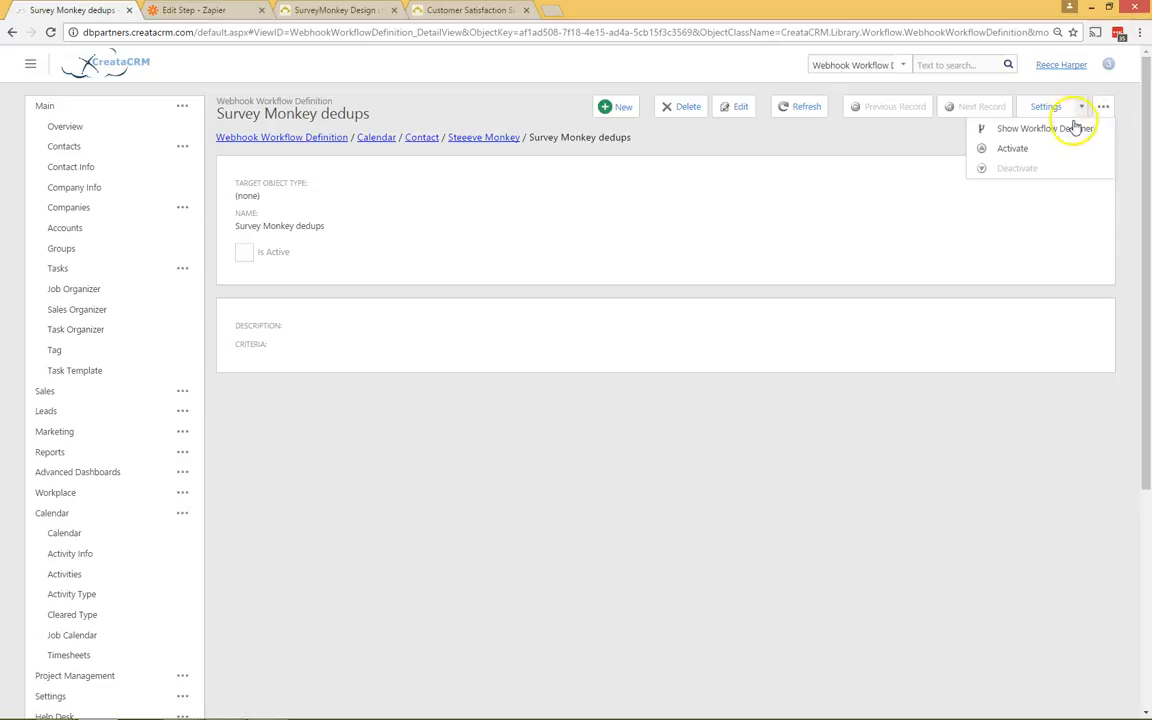
pyautogui.click(1060, 129)
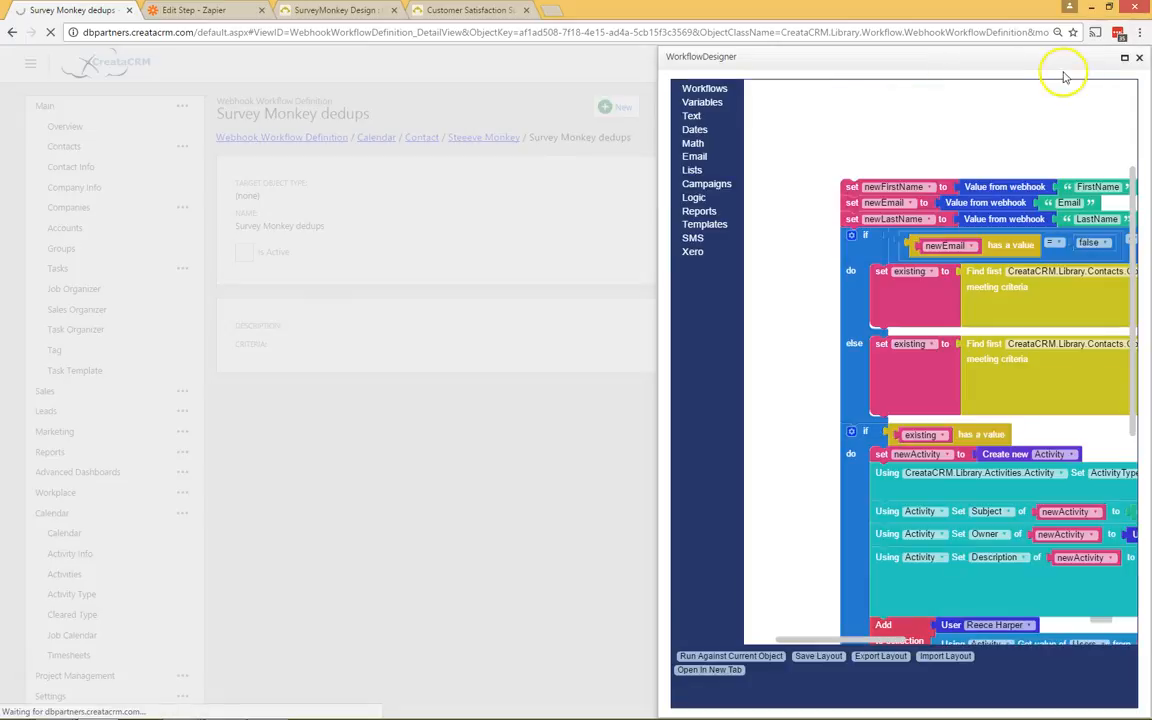
pyautogui.click(1124, 59)
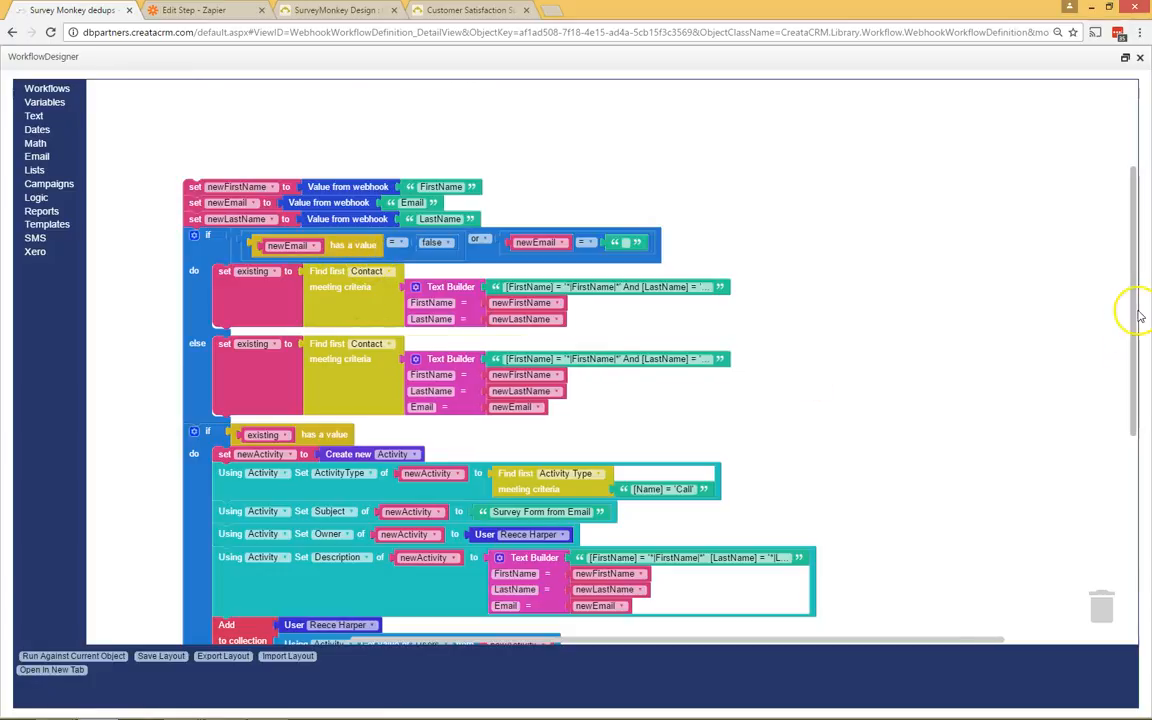
pyautogui.moveTo(1130, 331); pyautogui.dragTo(1113, 395)
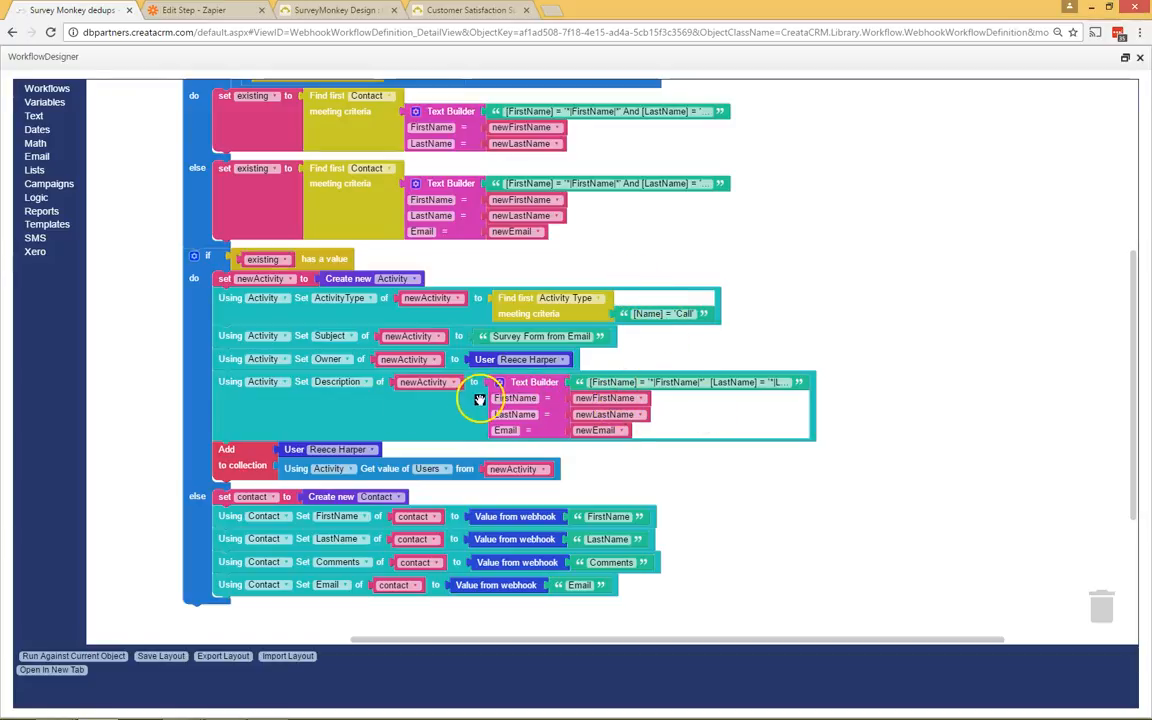
pyautogui.click(1137, 57)
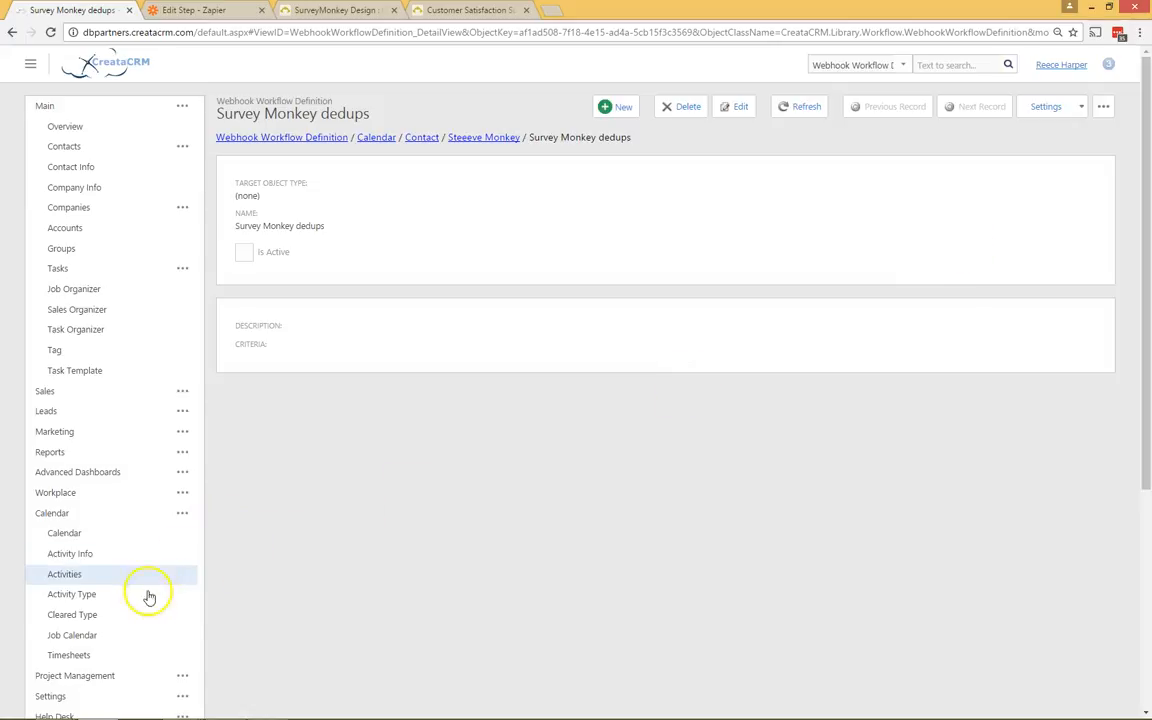
# Step: Review the 12 PM Survey Form from Email activity in the calendar, including its description and summary popup
pyautogui.click(144, 540)
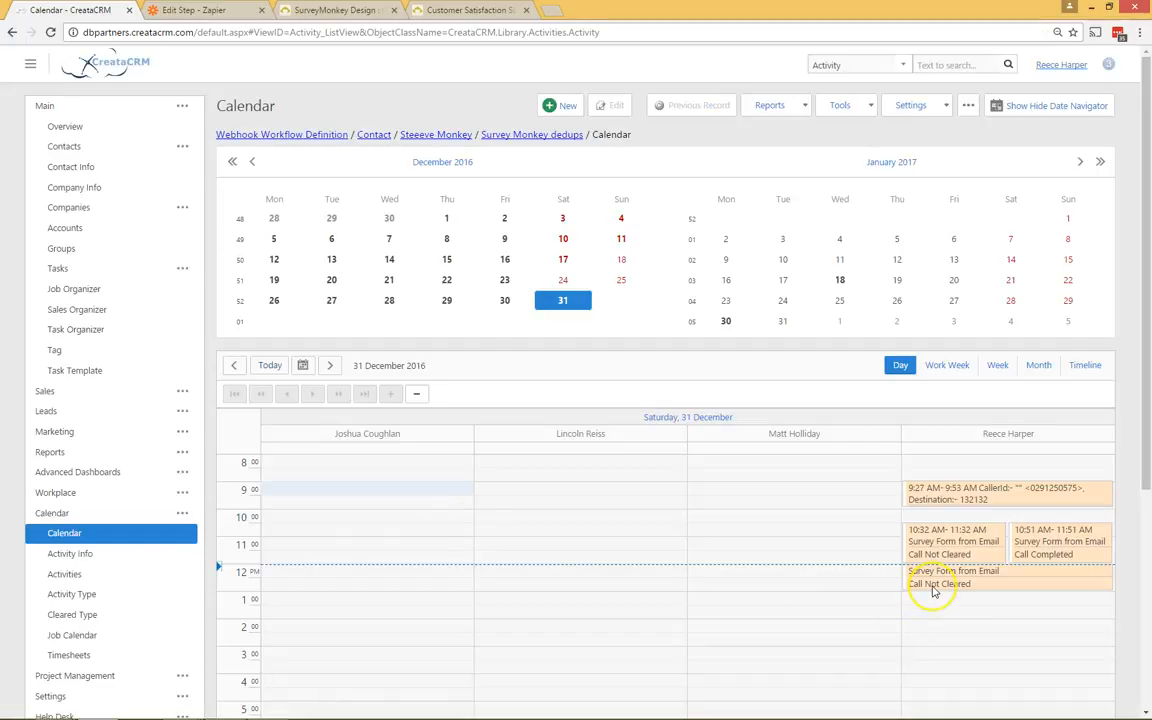
pyautogui.click(932, 590)
pyautogui.click(1006, 590)
pyautogui.click(930, 573)
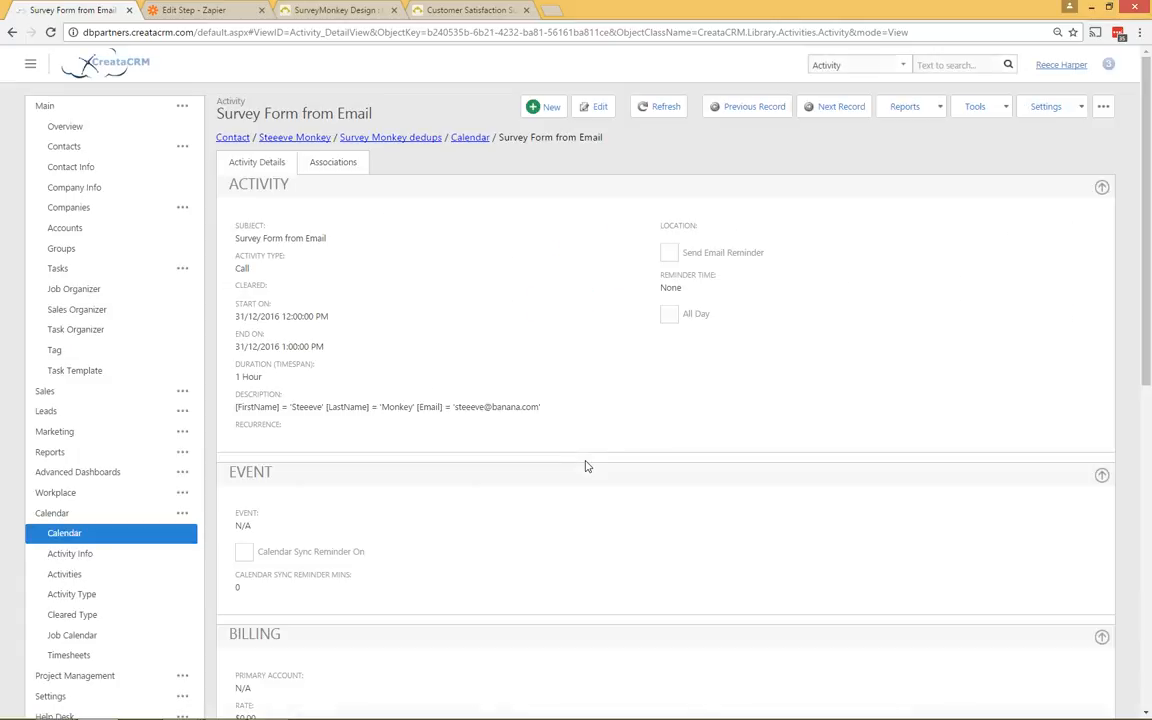
pyautogui.moveTo(237, 408); pyautogui.dragTo(568, 410)
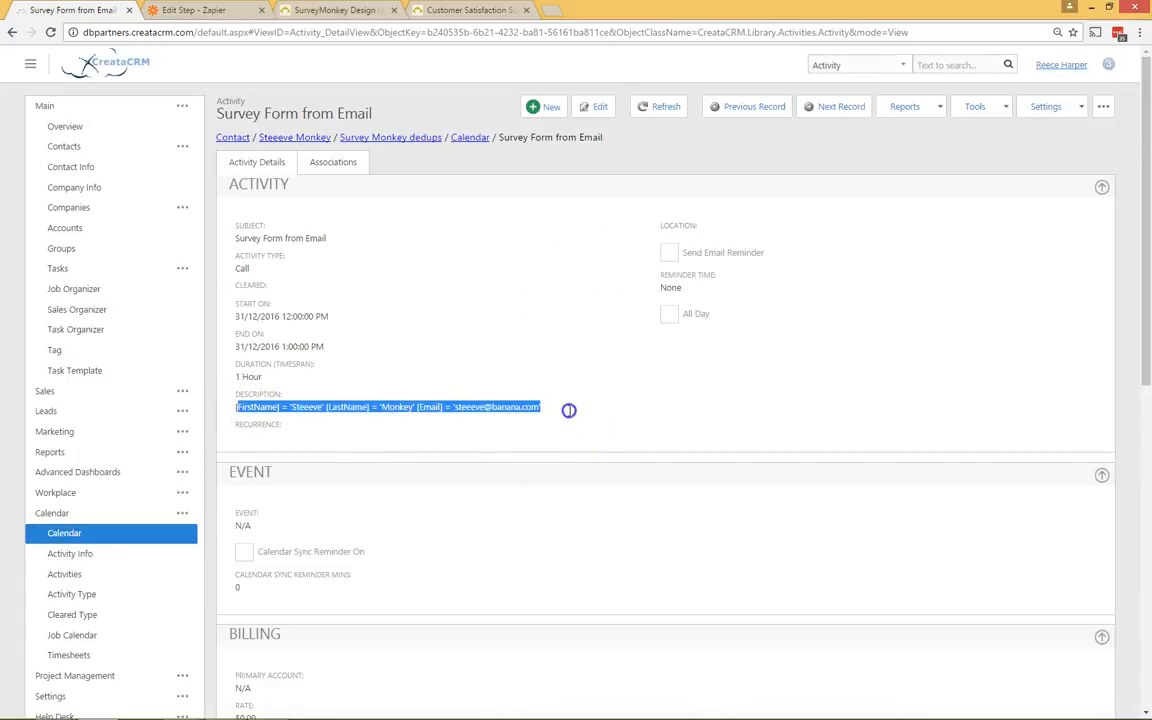
pyautogui.click(329, 417)
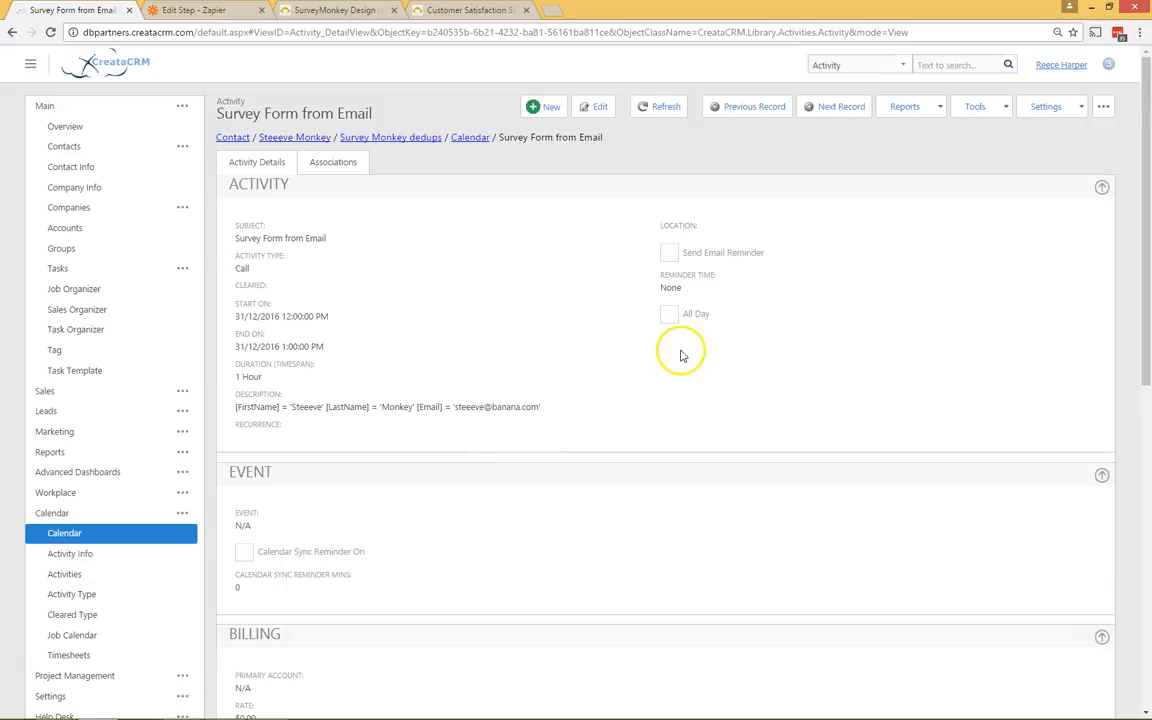
pyautogui.click(1103, 106)
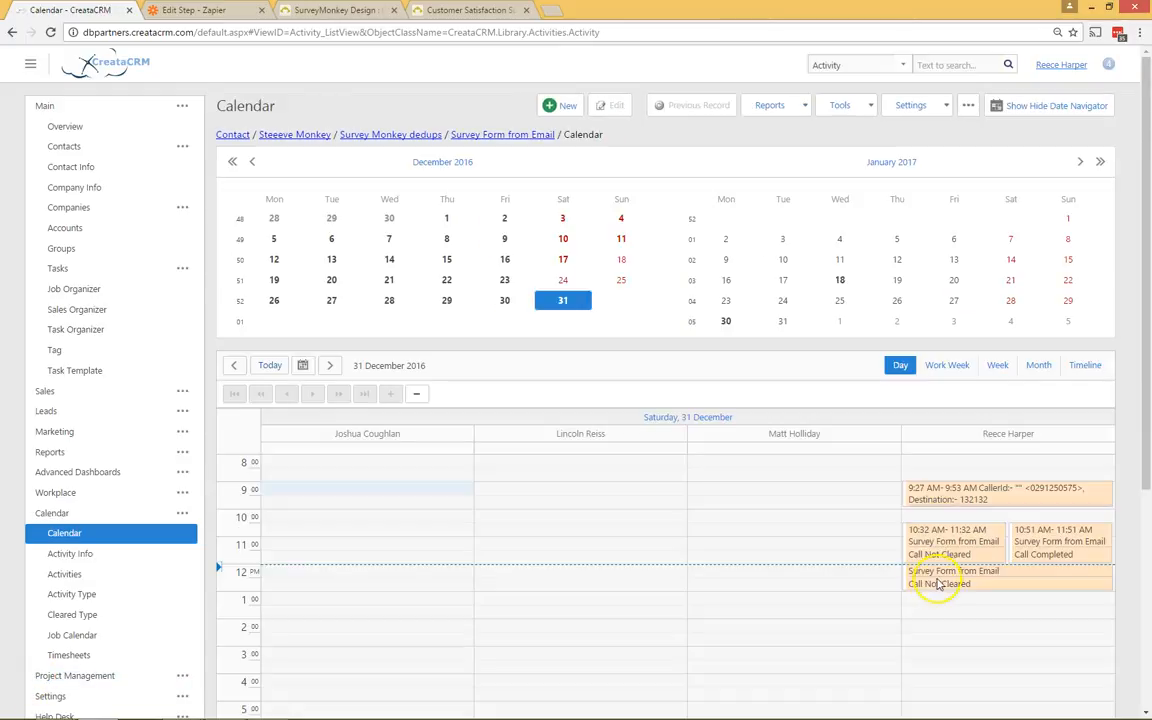
pyautogui.click(938, 581)
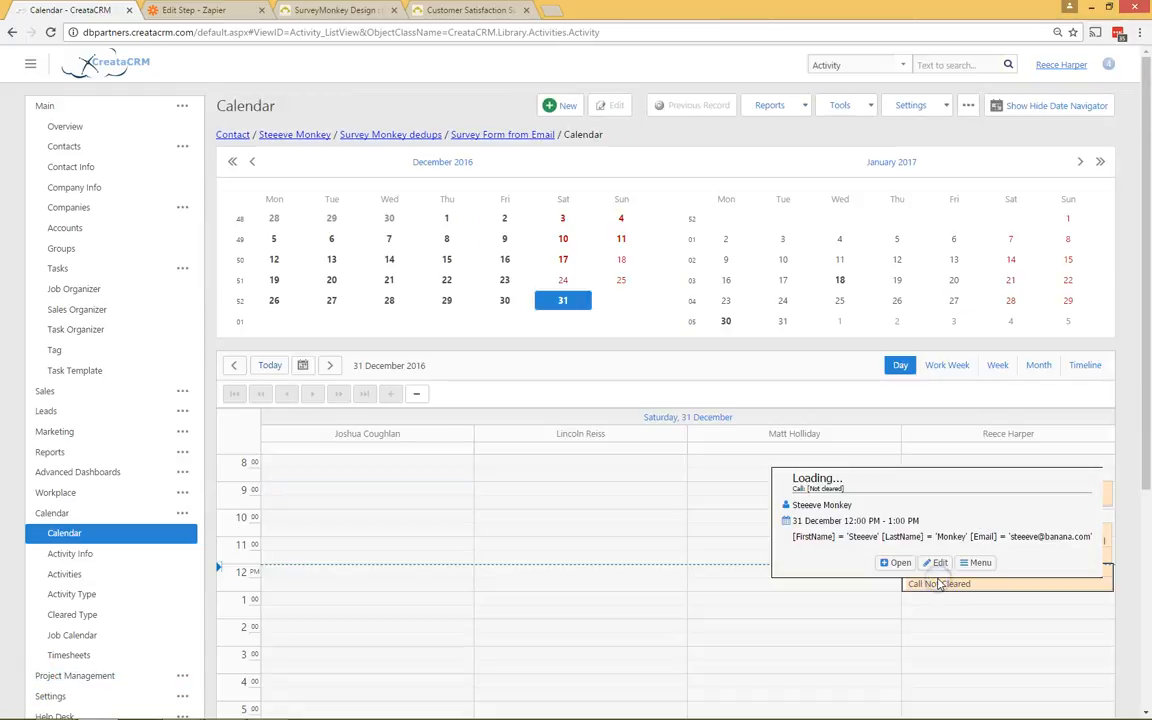
# Step: Show the notifications and open the contact linked to the Survey Form from Email call
pyautogui.click(1068, 66)
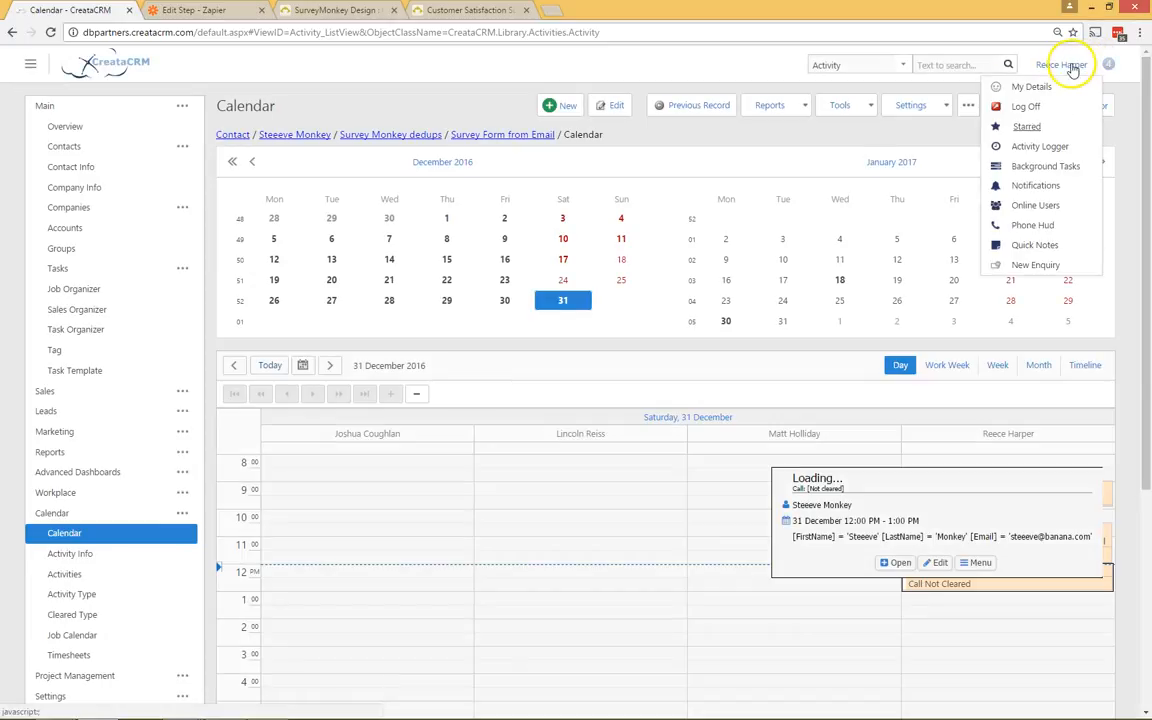
pyautogui.click(1057, 186)
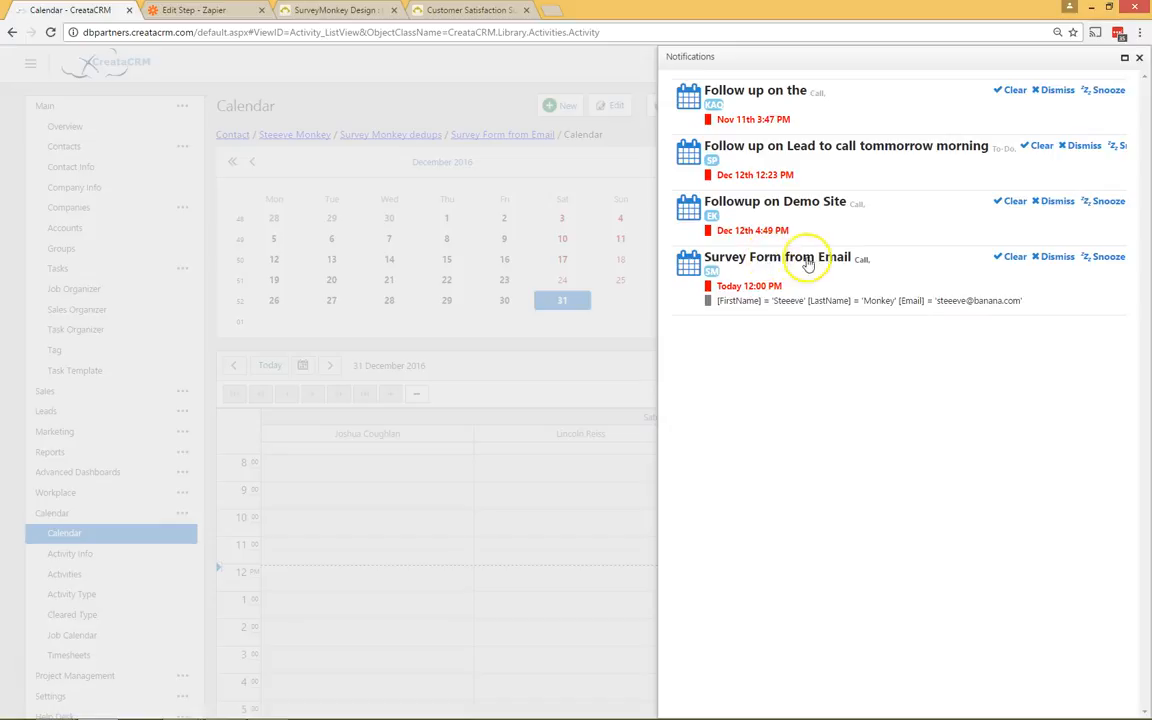
pyautogui.click(711, 273)
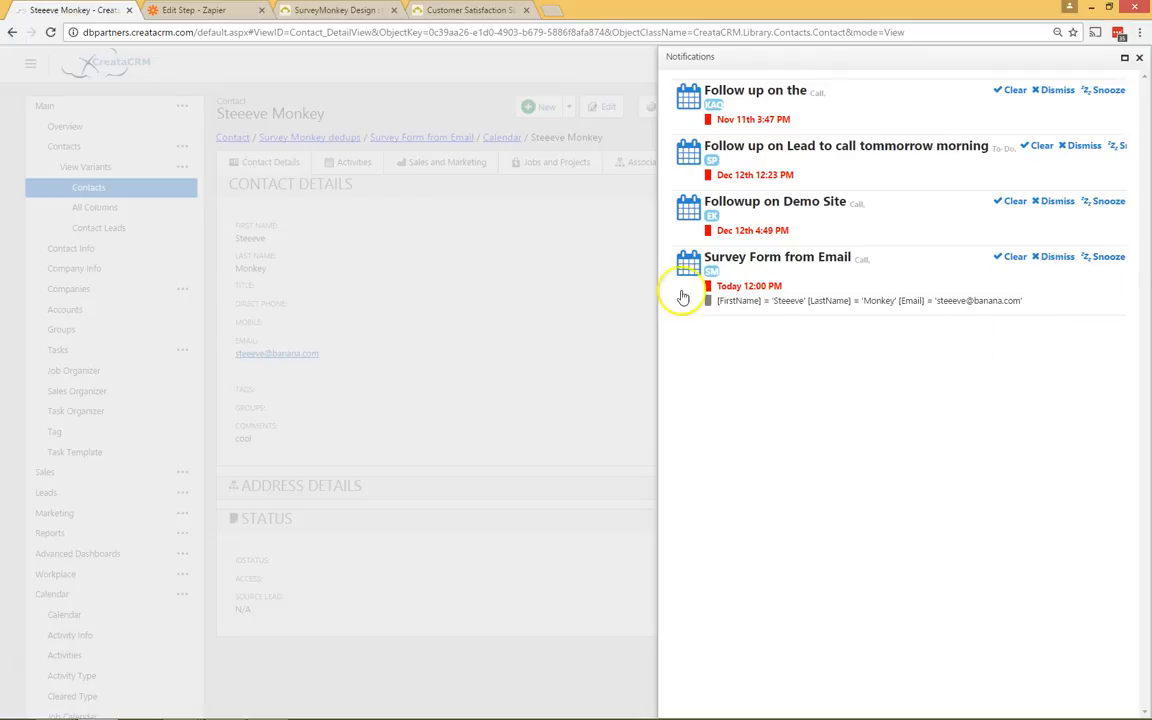
pyautogui.click(1138, 57)
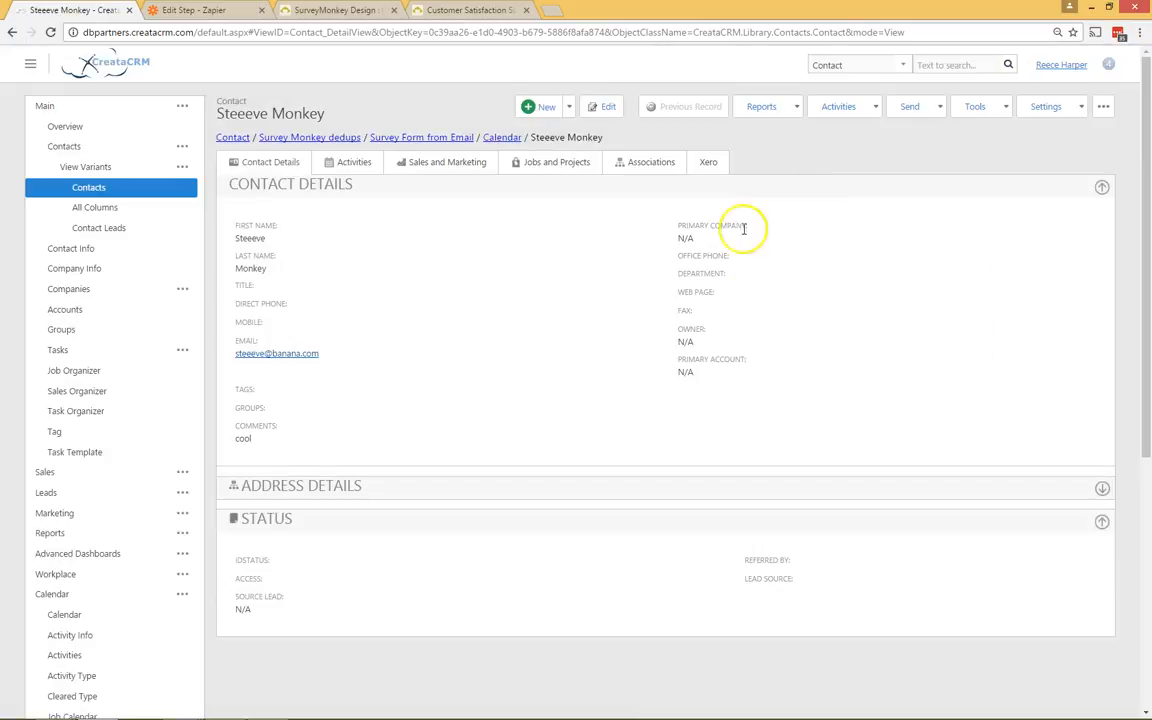
# Step: Enter the contact's direct phone number and save the record
pyautogui.click(616, 110)
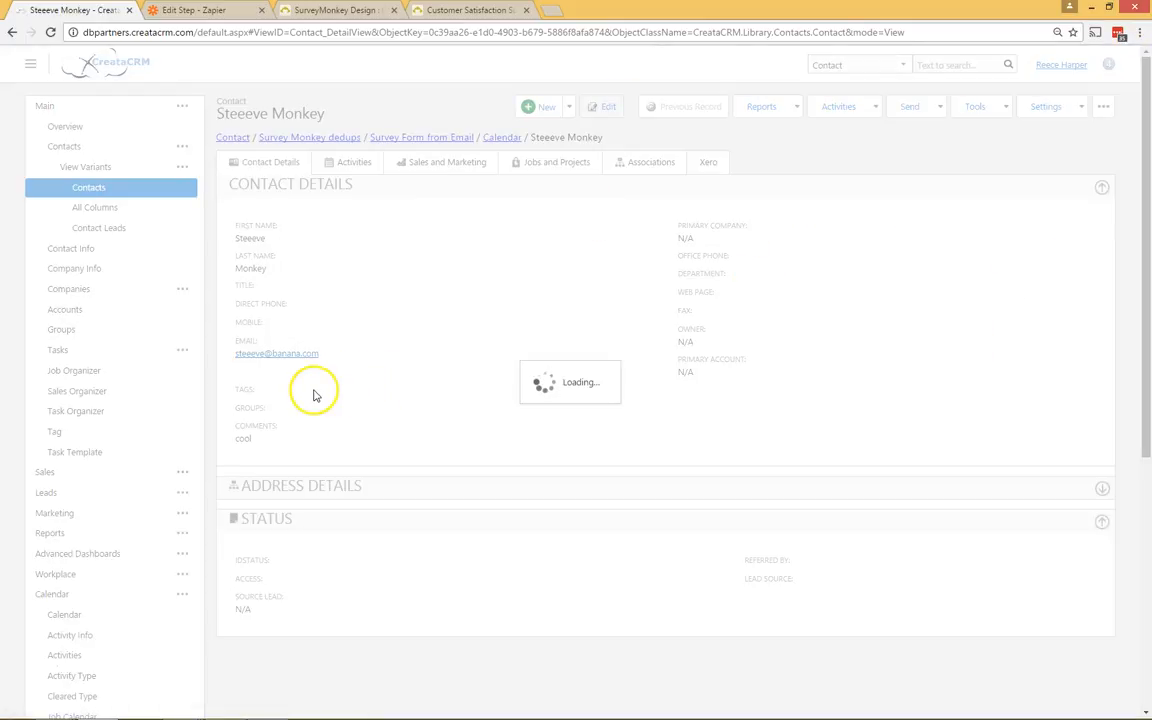
pyautogui.click(274, 348)
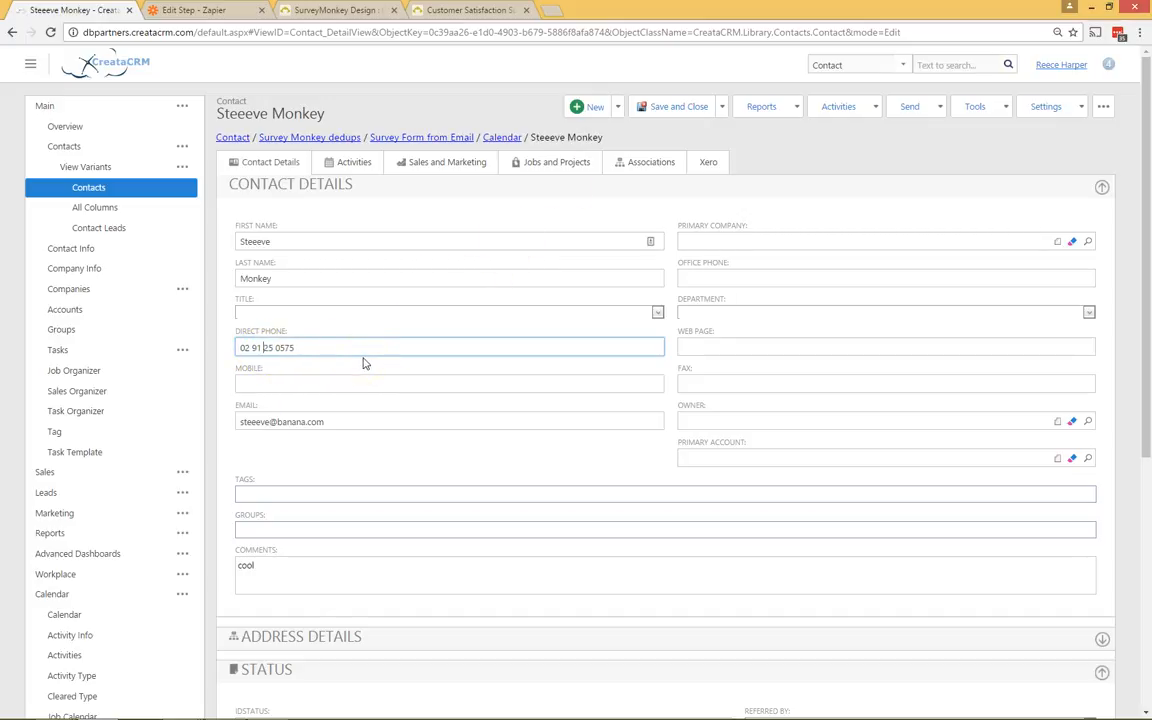
pyautogui.click(663, 107)
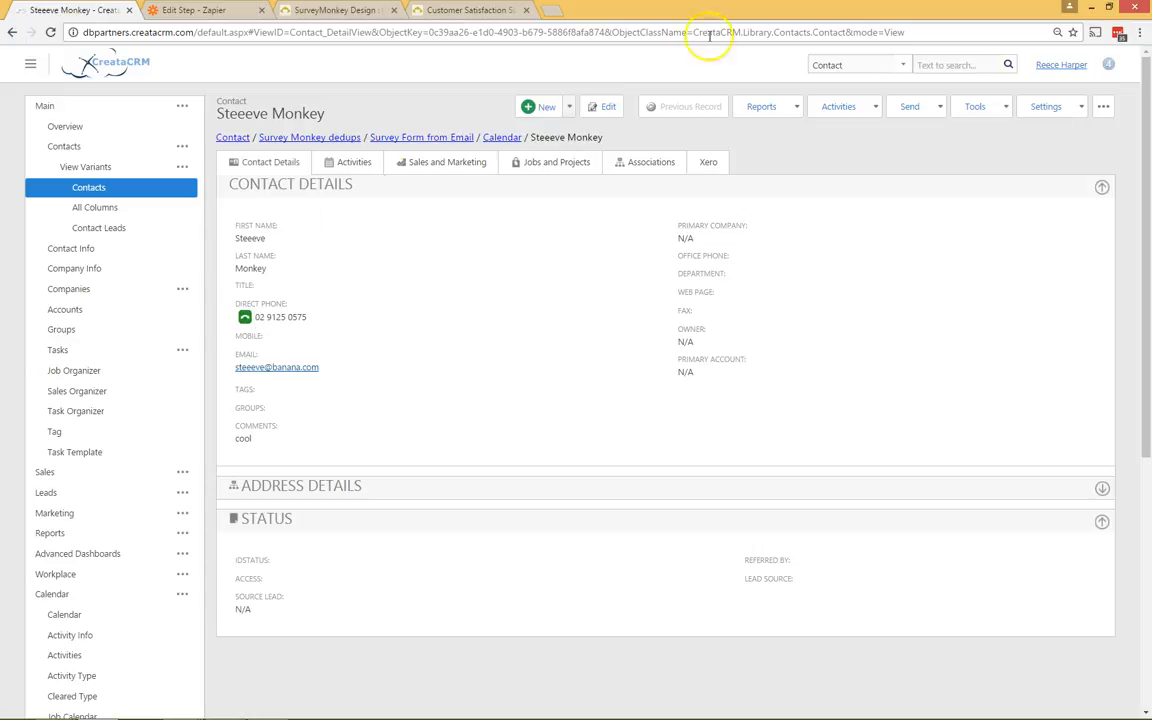
# Step: Return to the contact with its saved phone number through the Survey Form from Email notification
pyautogui.click(1072, 66)
pyautogui.click(1057, 188)
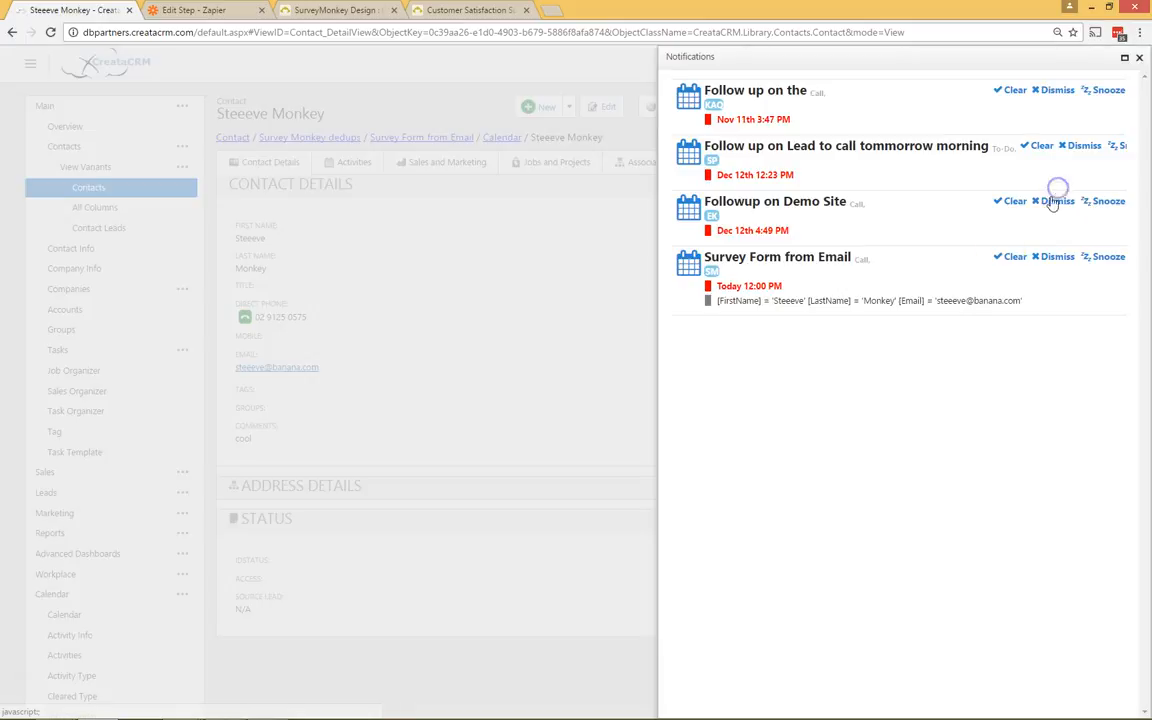
pyautogui.click(713, 273)
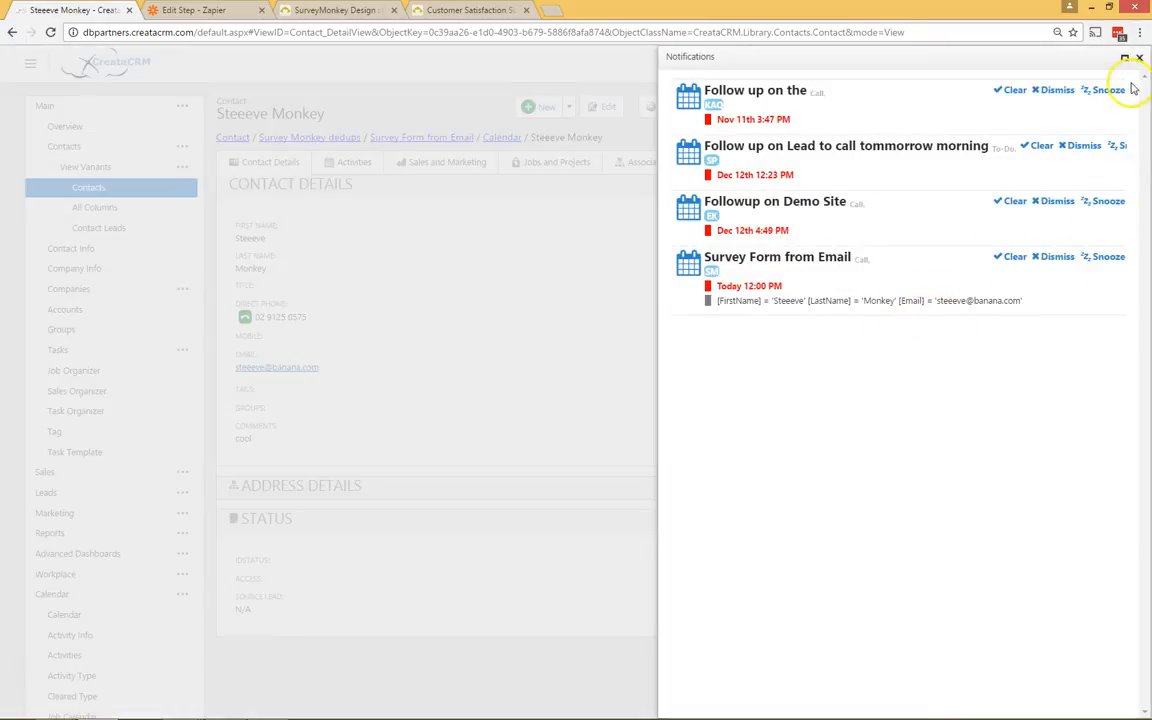
pyautogui.click(1139, 57)
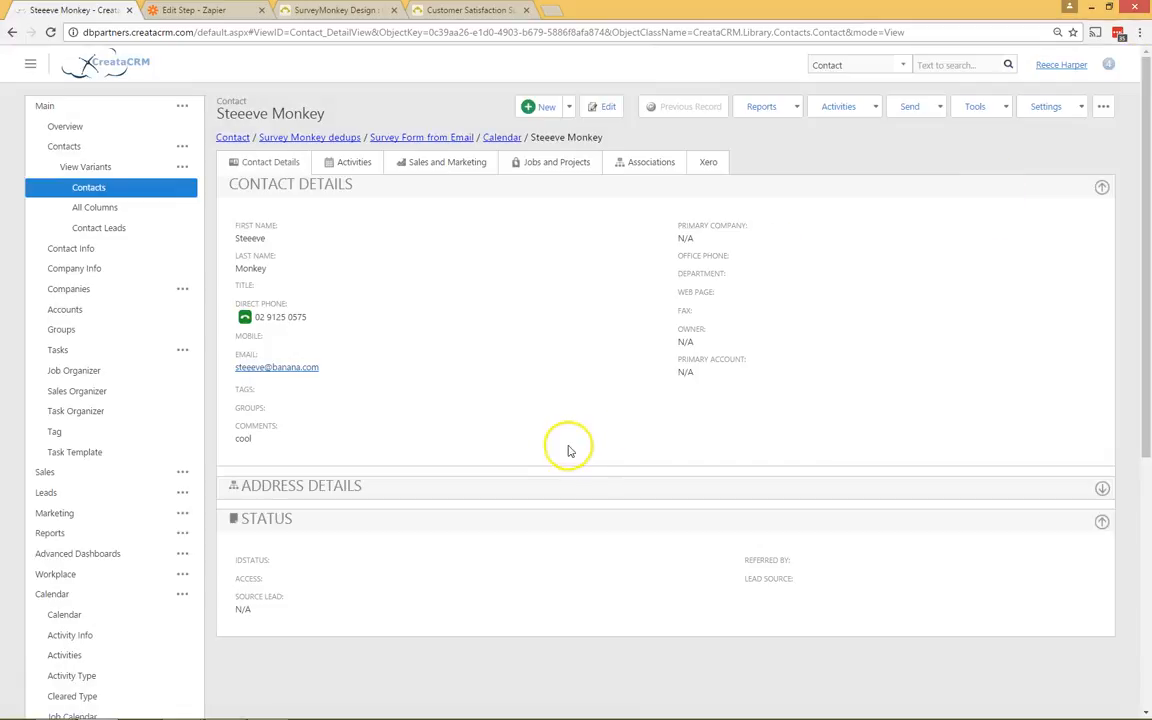
# Step: Bring up the dial pad for the contact's direct phone with the Normal call type, and close the Phone Hud
pyautogui.click(245, 318)
pyautogui.click(550, 482)
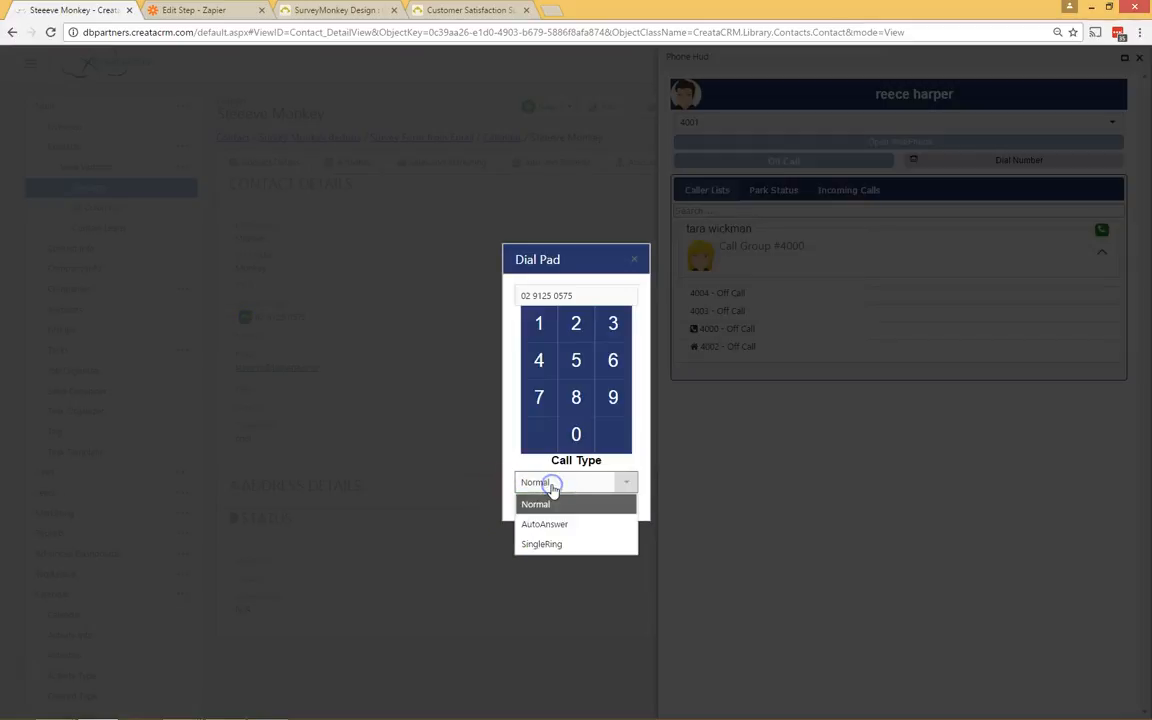
pyautogui.click(544, 506)
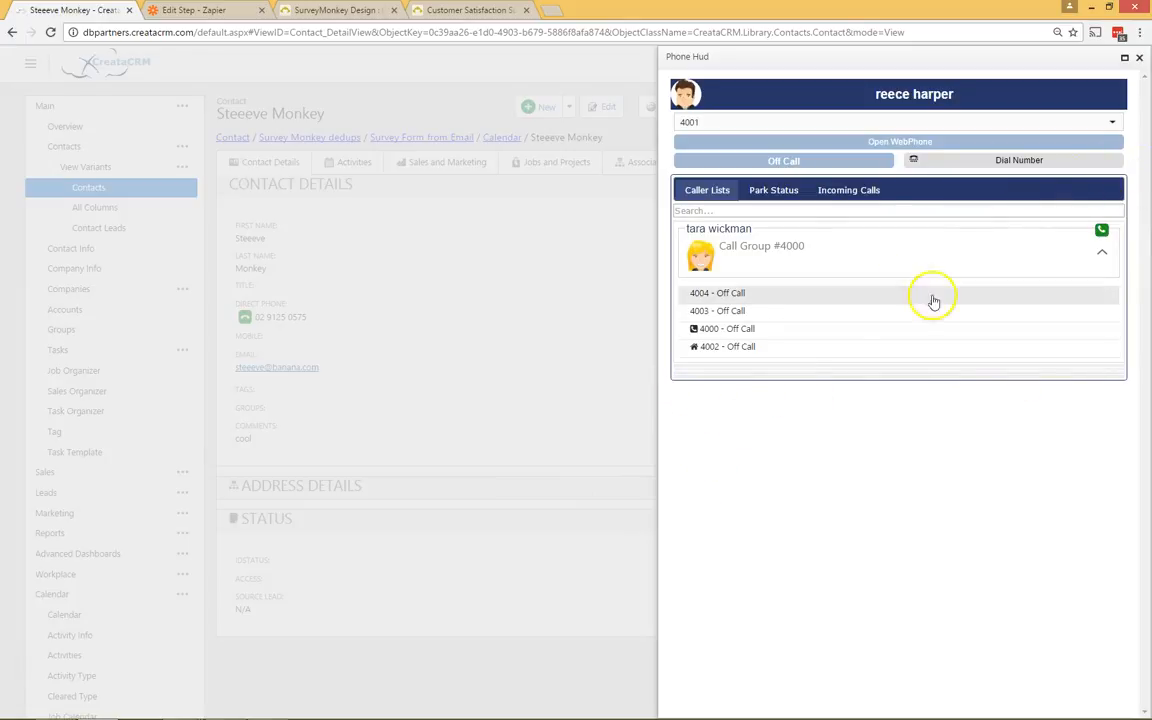
pyautogui.click(1139, 58)
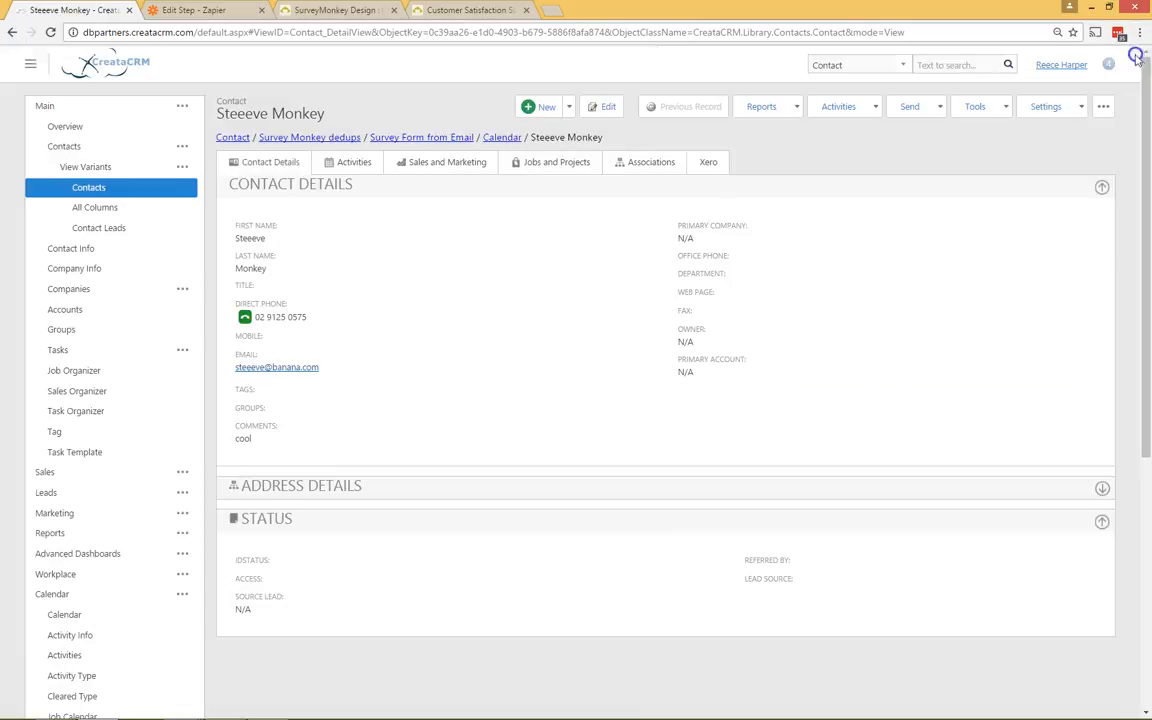
# Step: Clear the Survey Form from Email notification as Call Completed, adding a note that the contact was spoken to and is "buying more stuff"
pyautogui.click(1104, 107)
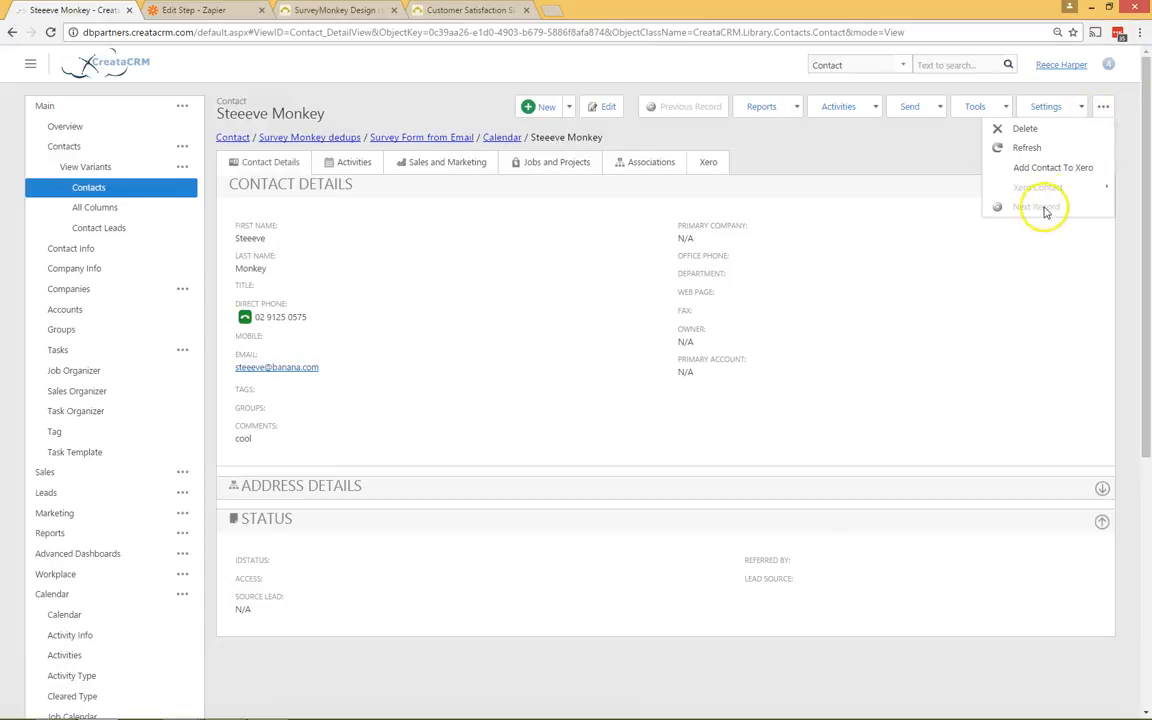
pyautogui.click(1055, 65)
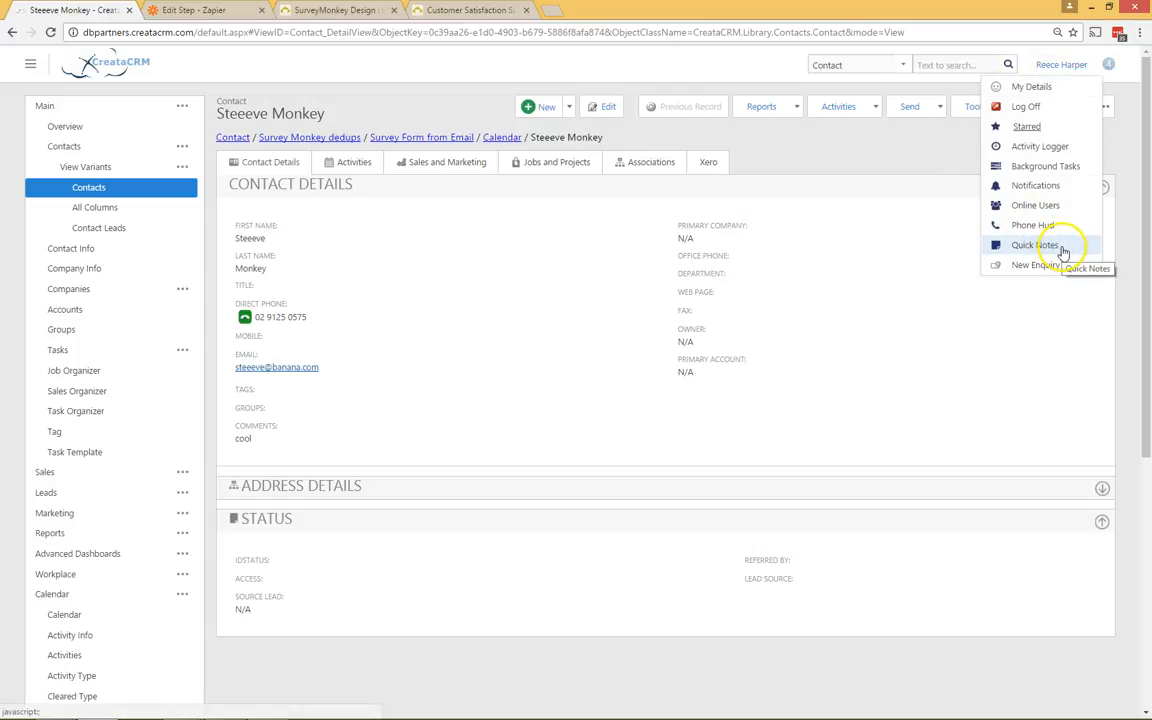
pyautogui.click(1035, 186)
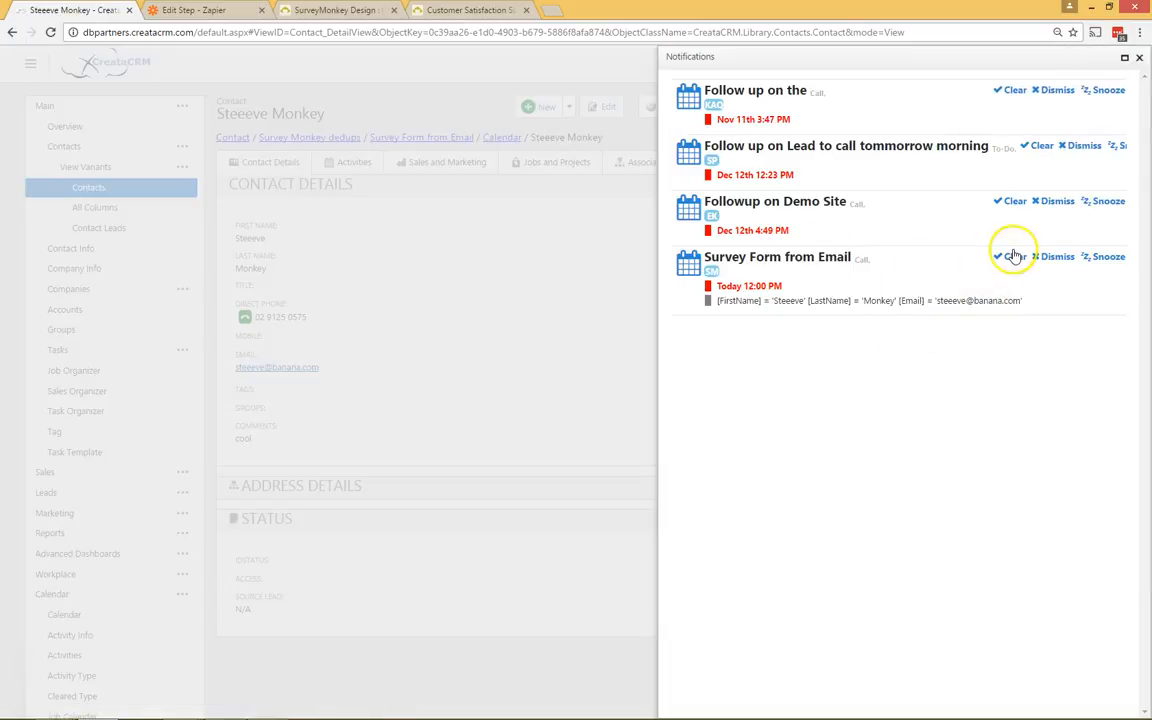
pyautogui.click(1013, 256)
pyautogui.click(1005, 291)
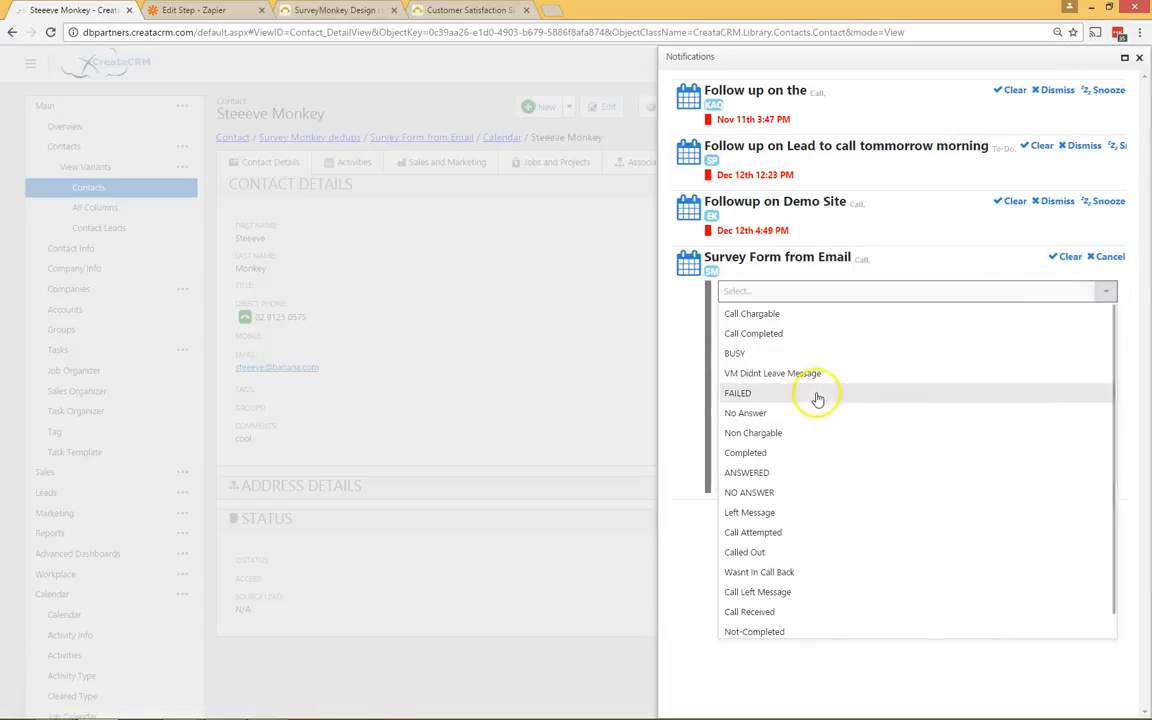
pyautogui.click(820, 335)
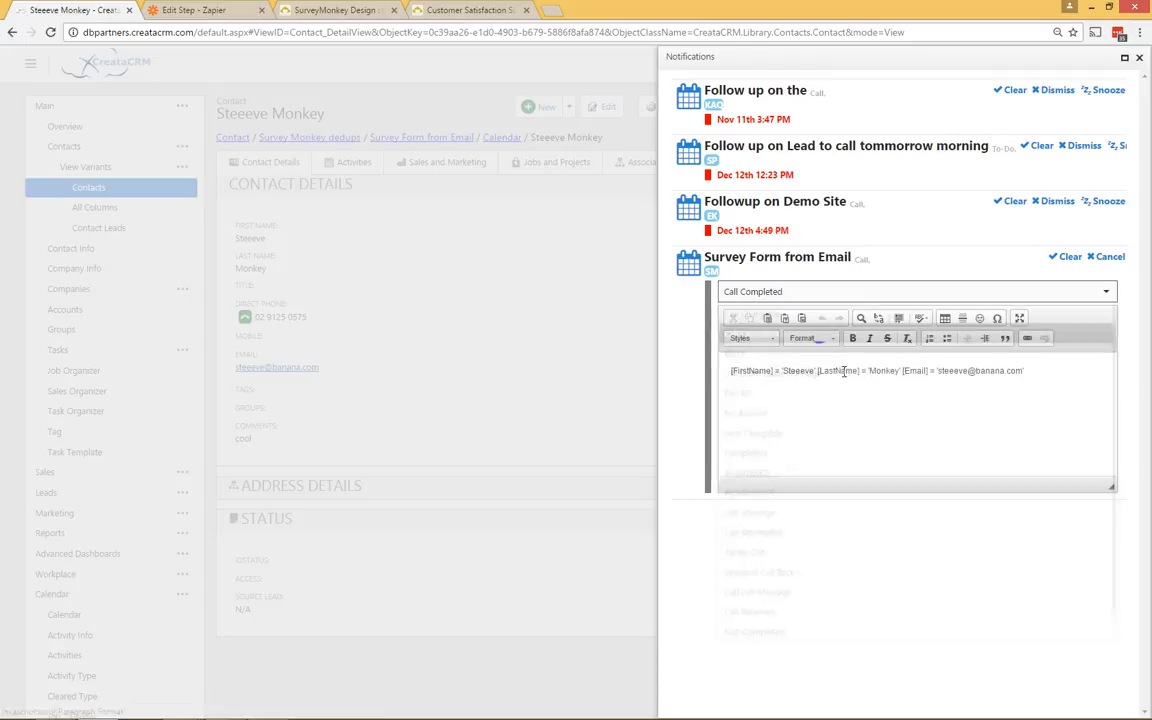
pyautogui.click(1056, 377)
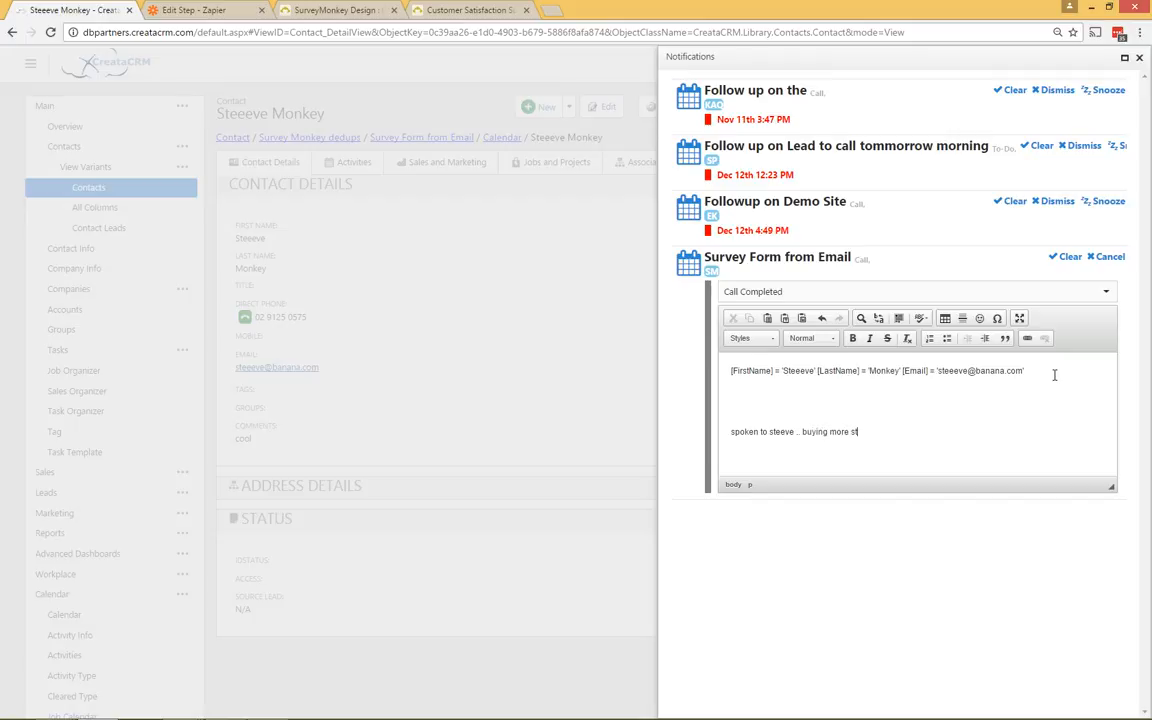
pyautogui.click(1065, 256)
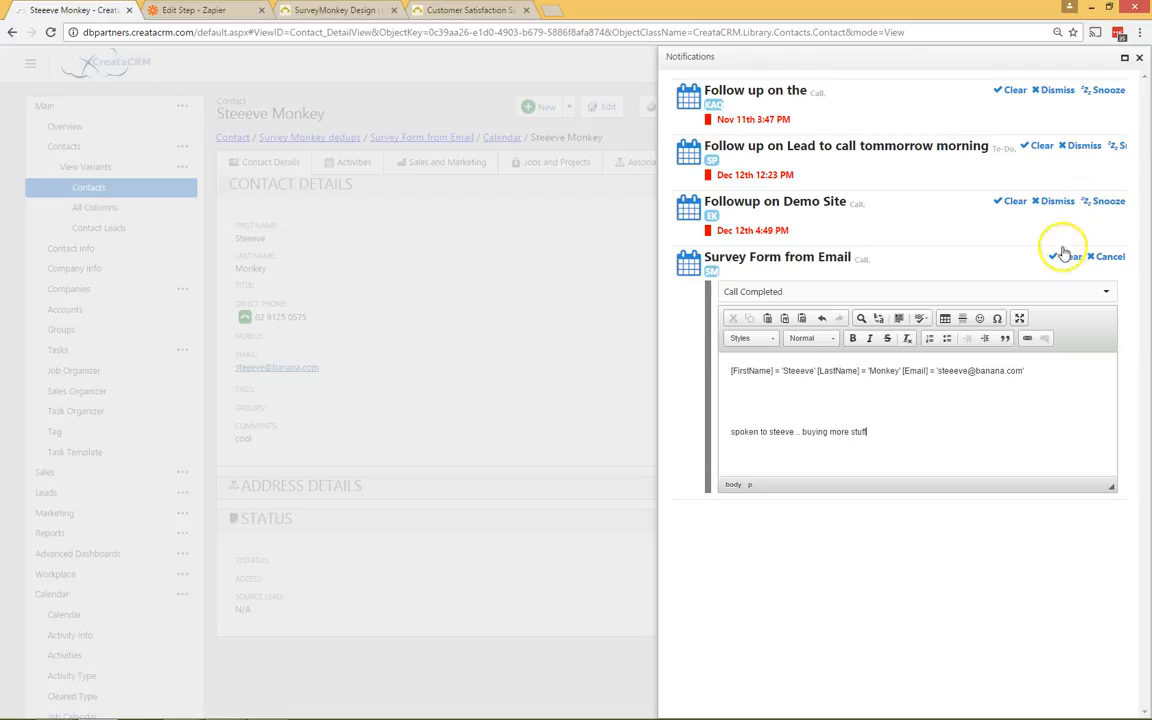
pyautogui.click(1138, 57)
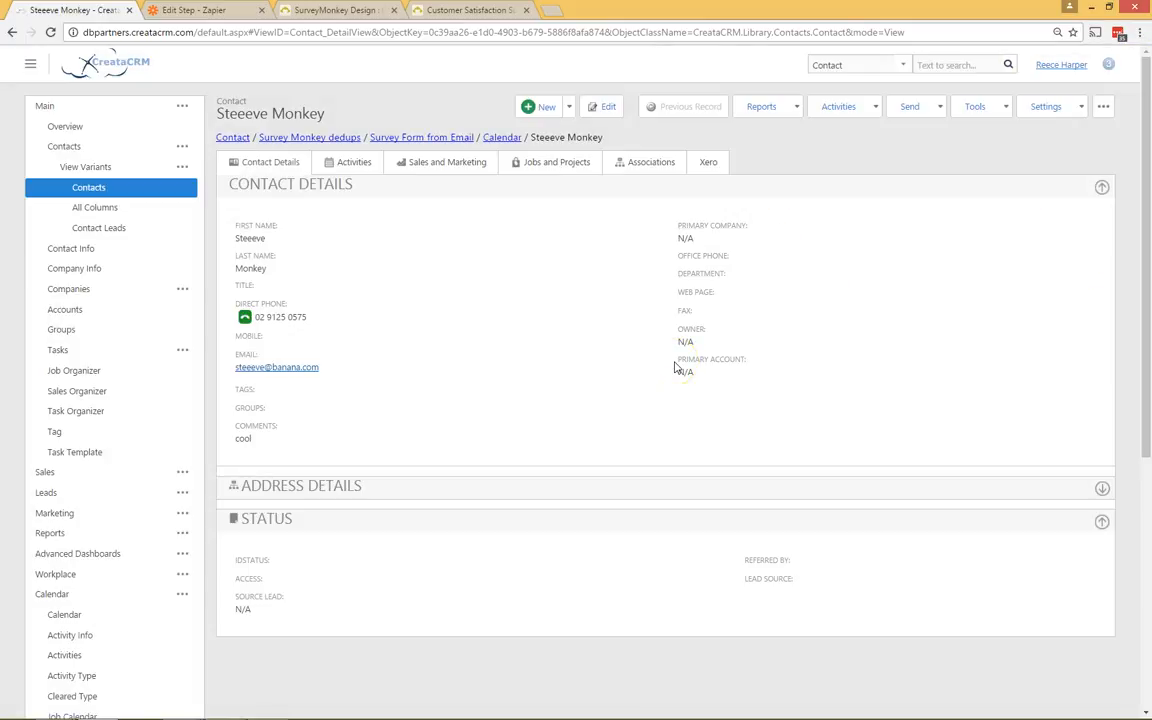